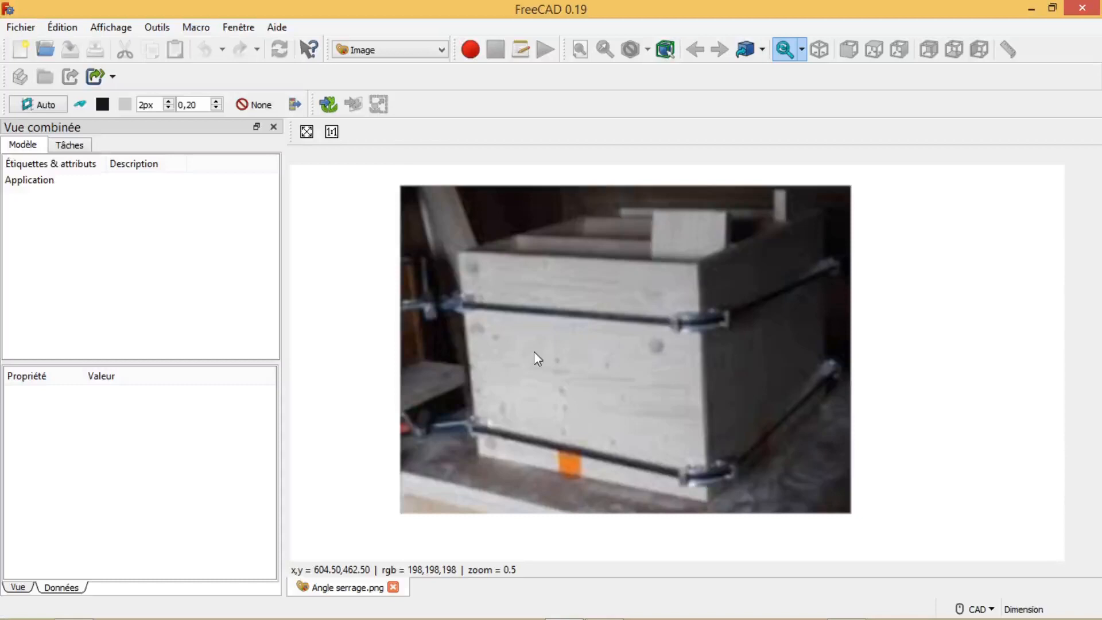
Switch to the Part workbench and create a new empty document.
click(440, 51)
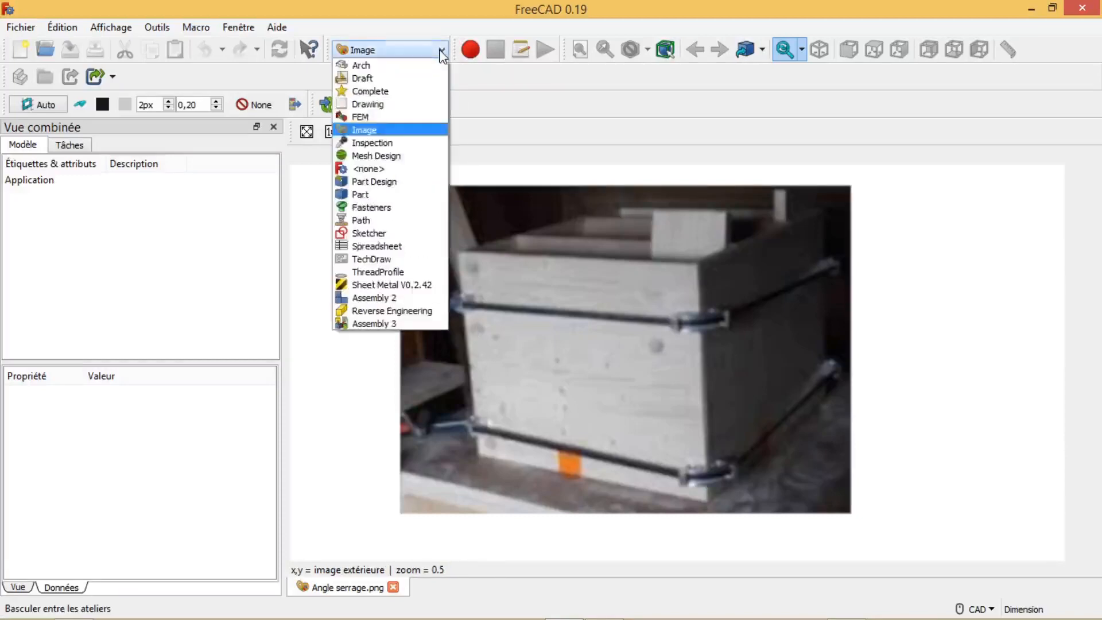
click(368, 195)
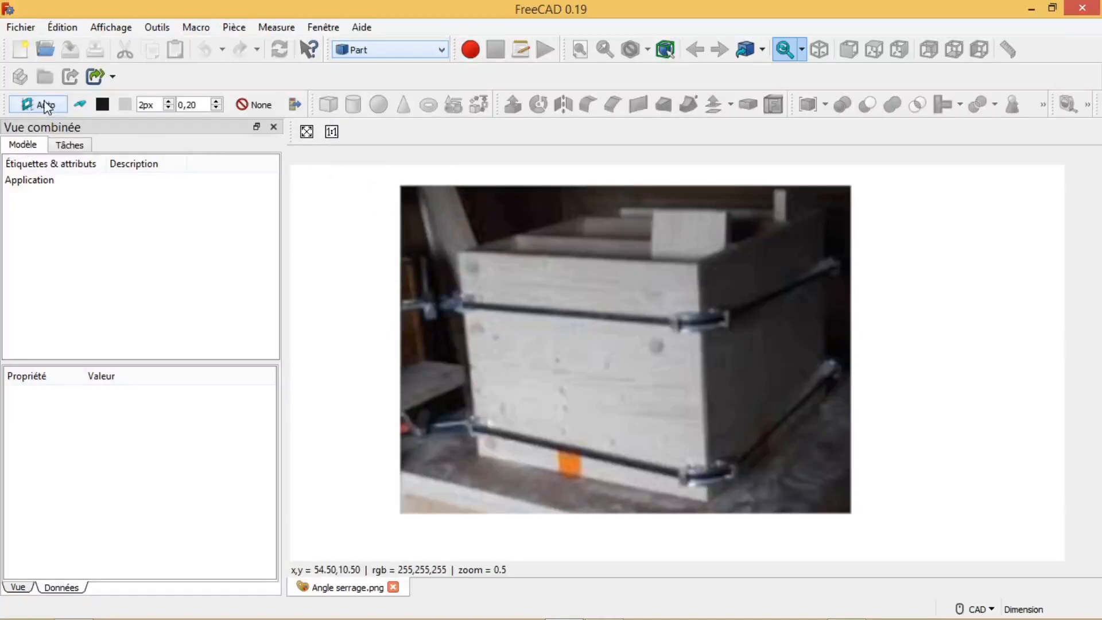
click(20, 27)
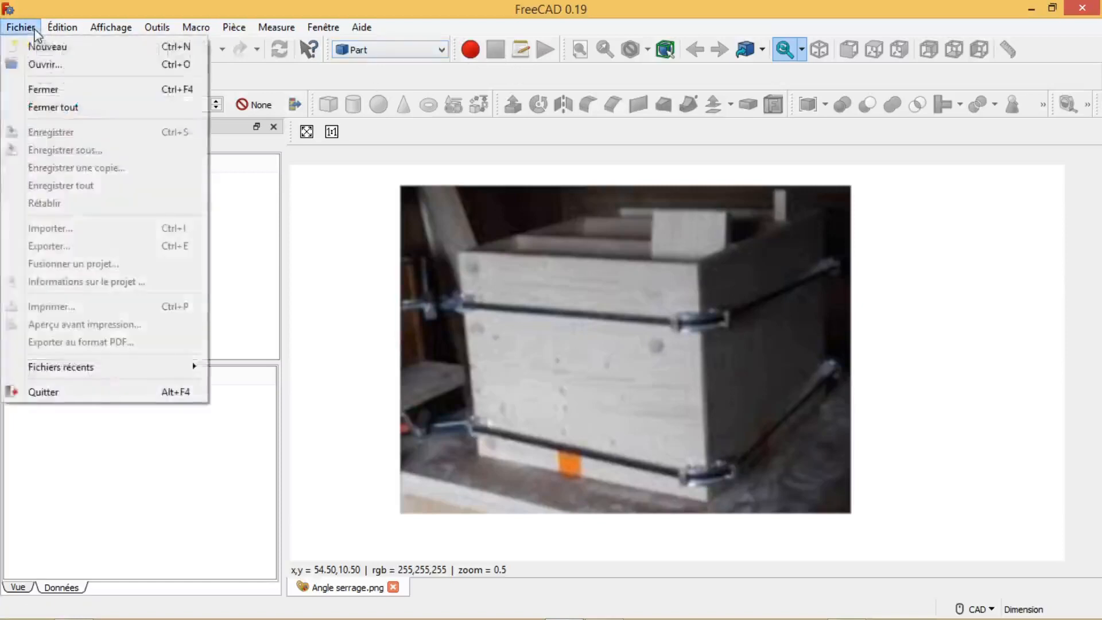
click(43, 45)
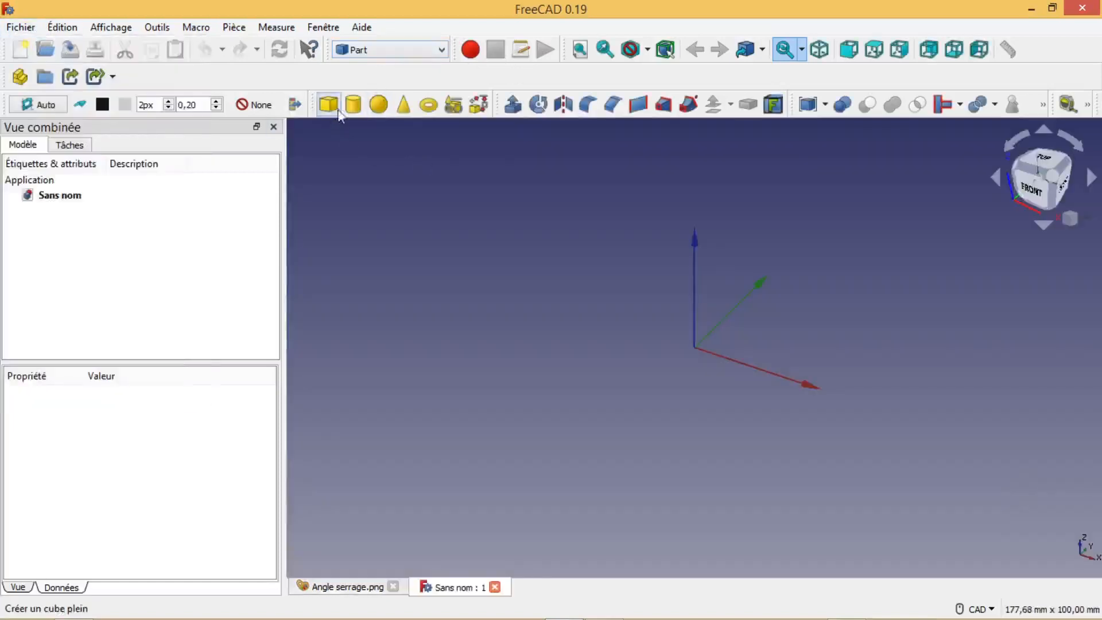
Add a solid cylinder and set its radius to 50 mm.
click(353, 104)
click(98, 212)
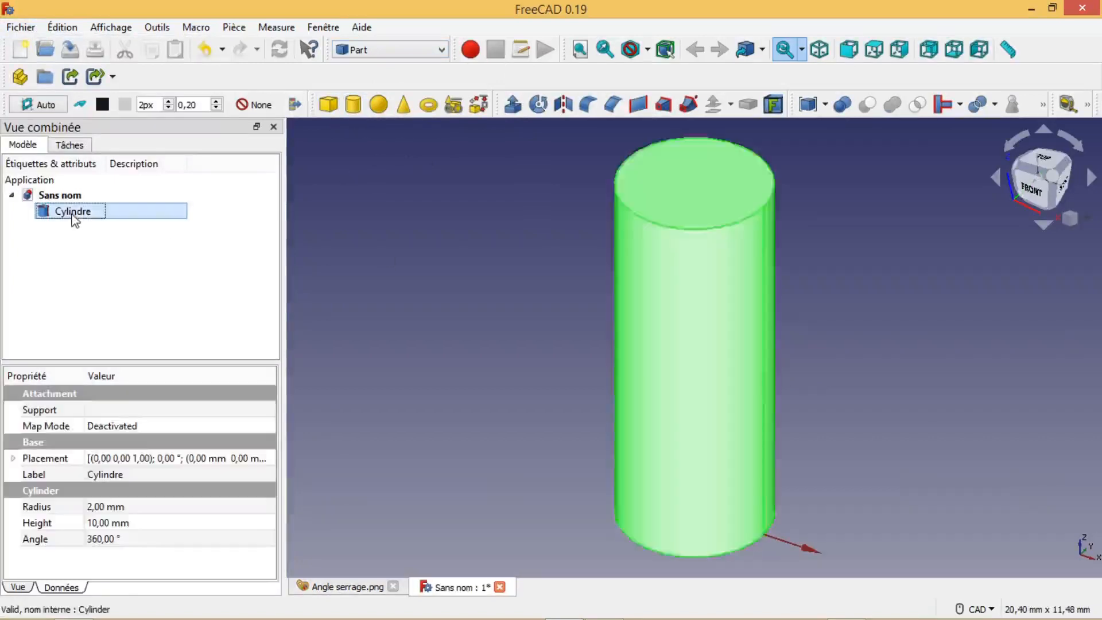
click(92, 506)
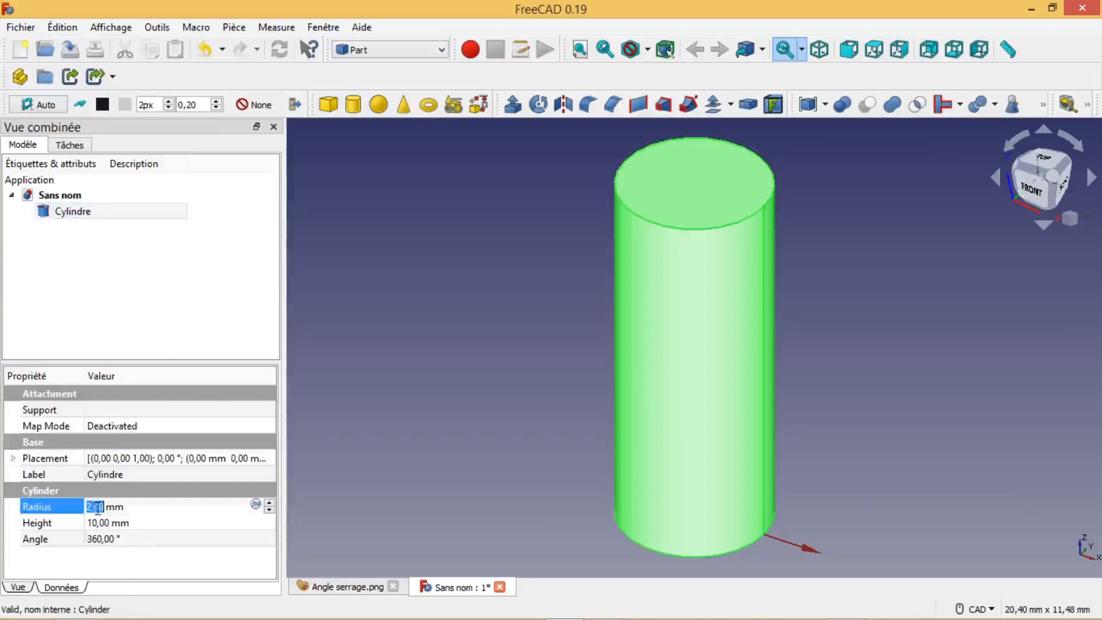
click(89, 506)
text(5)
key(Delete)
text(0)
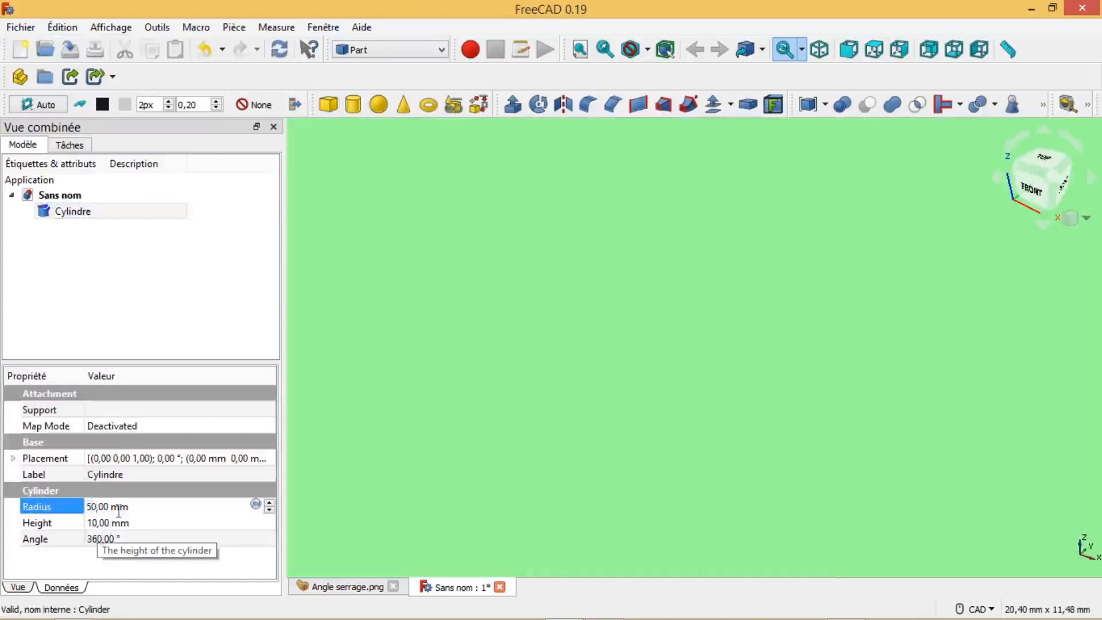
scroll(456, 437, down, 4)
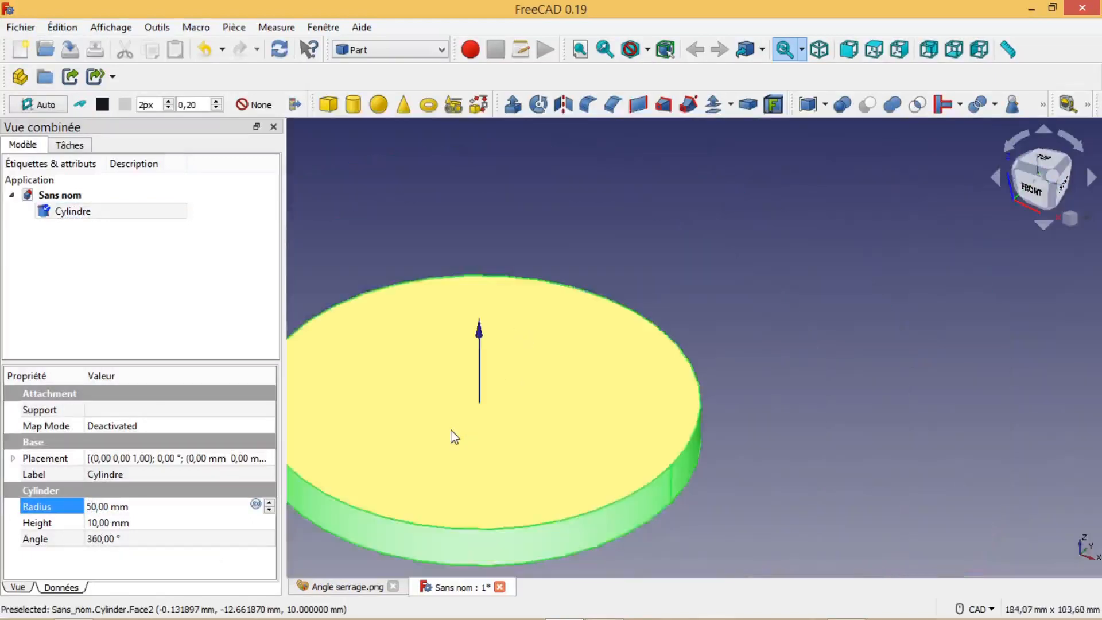
middle_drag(433, 436, 652, 377)
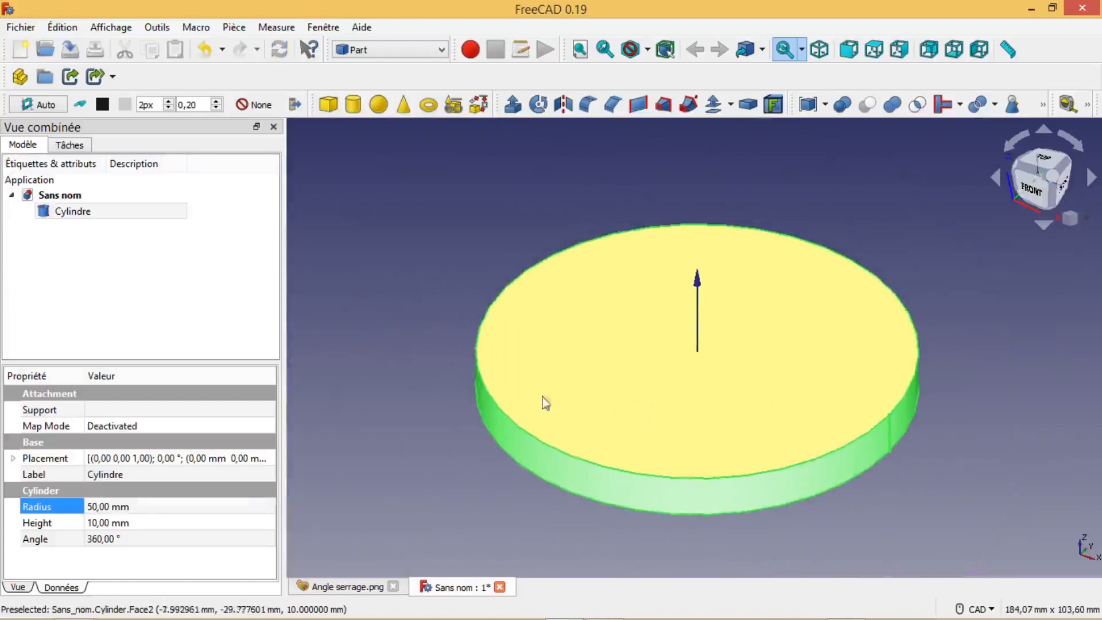
Set the height of the 50 mm radius cylinder to 50 mm.
click(98, 524)
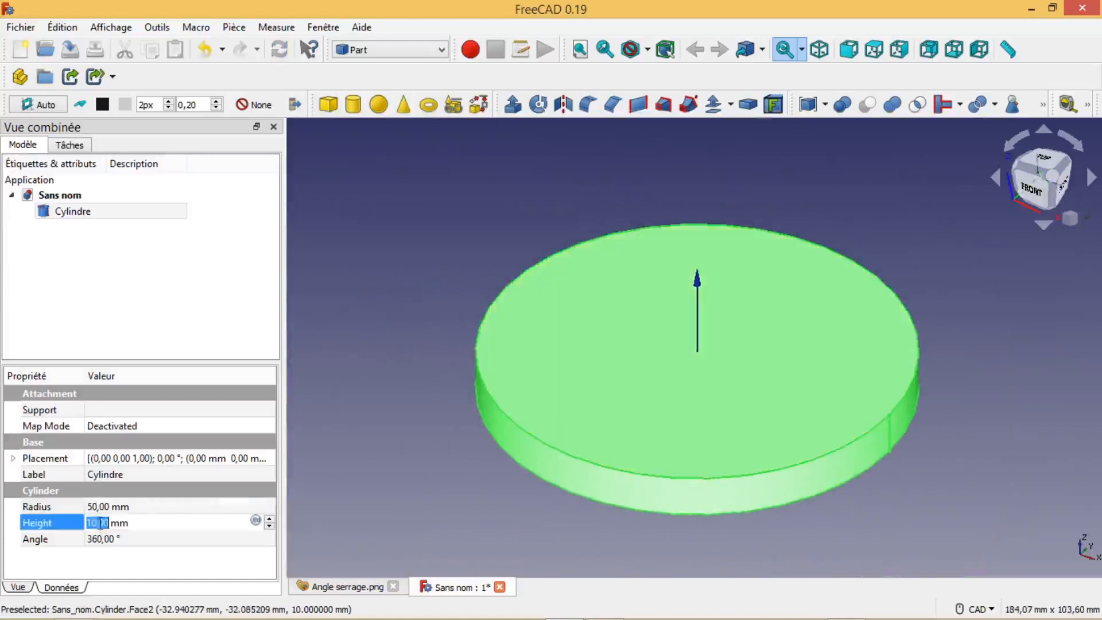
click(96, 523)
drag(92, 522, 79, 529)
text(5)
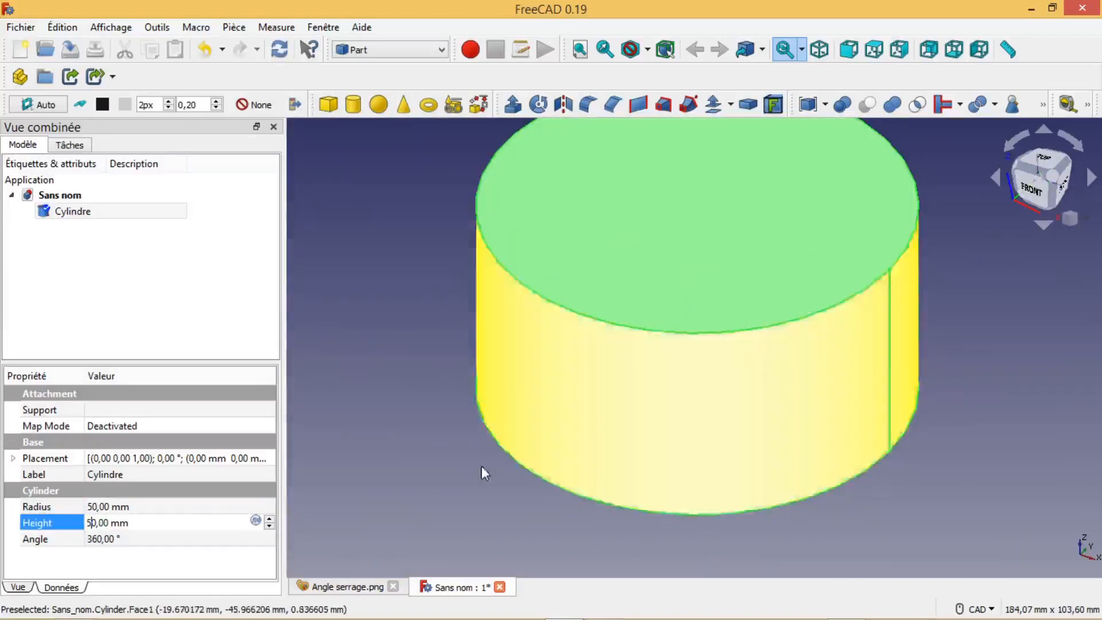
scroll(482, 469, down, 2)
middle_drag(818, 418, 889, 423)
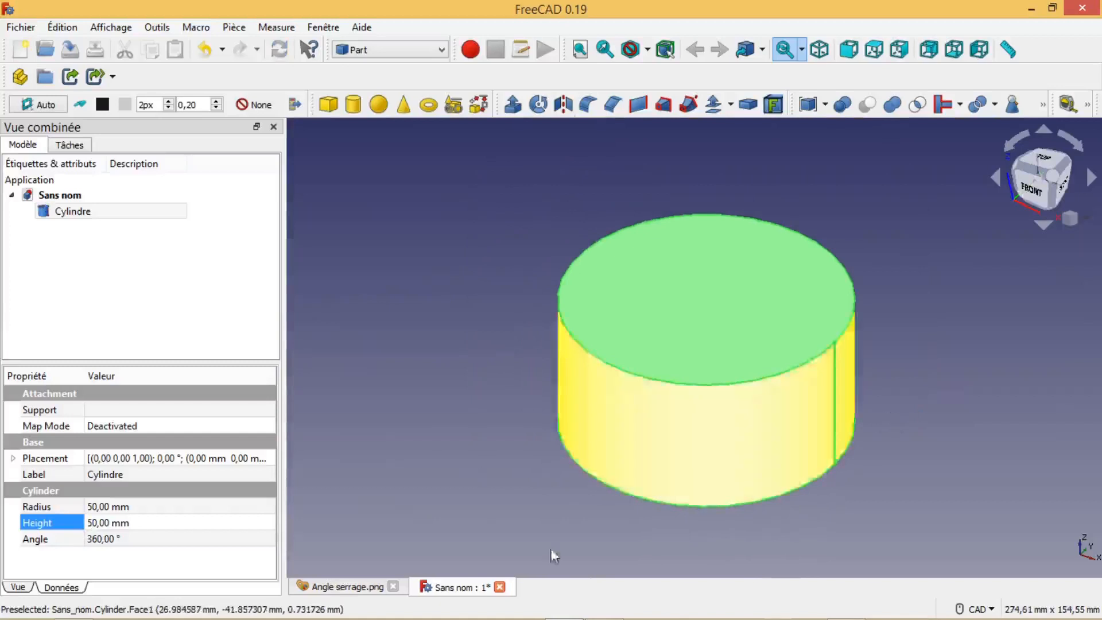
click(432, 411)
Set the cylinder's transparency to 51 in its display properties.
click(70, 212)
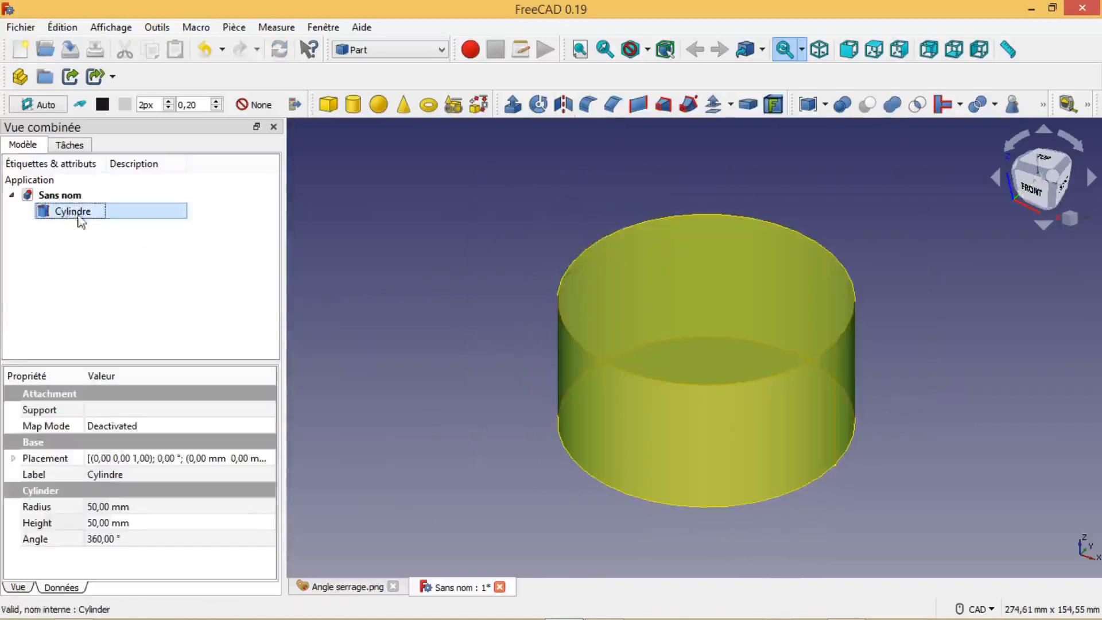
right_click(79, 217)
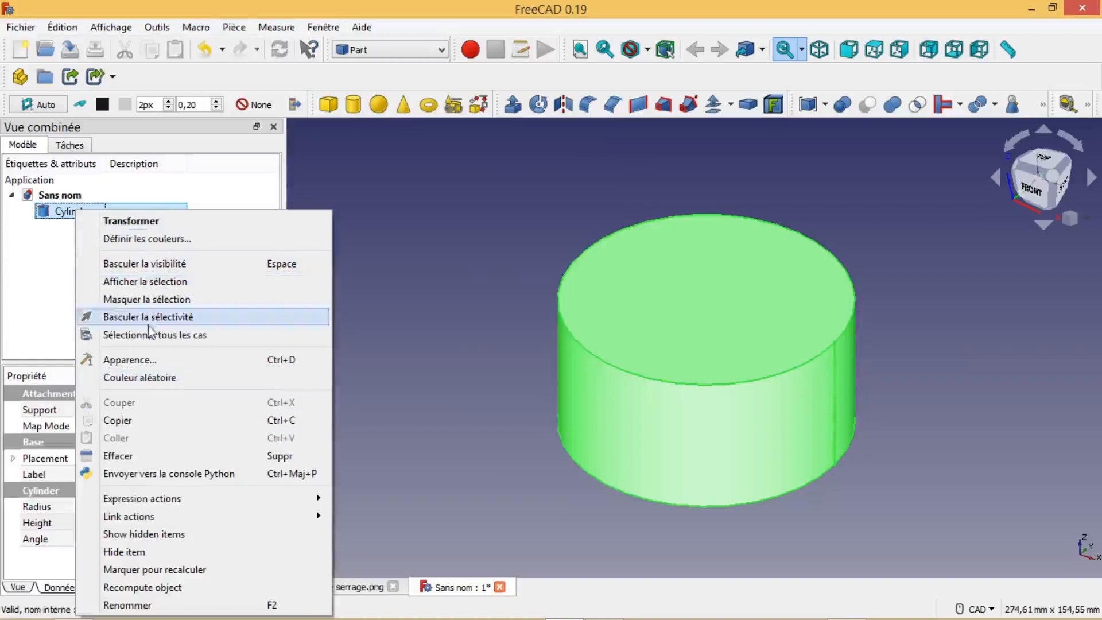
click(137, 360)
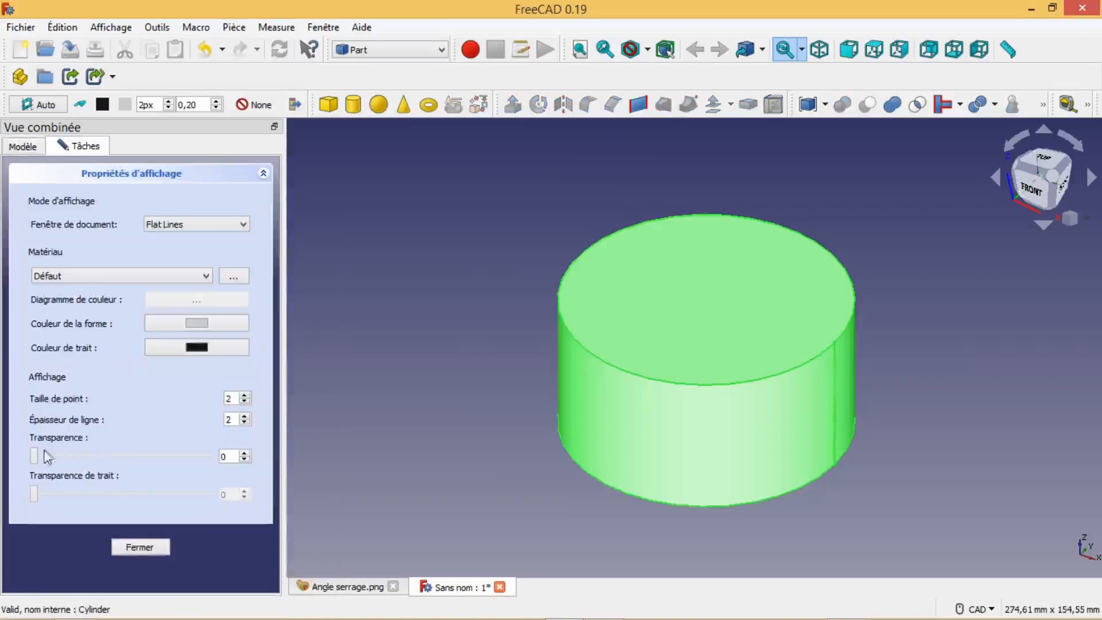
drag(35, 457, 125, 460)
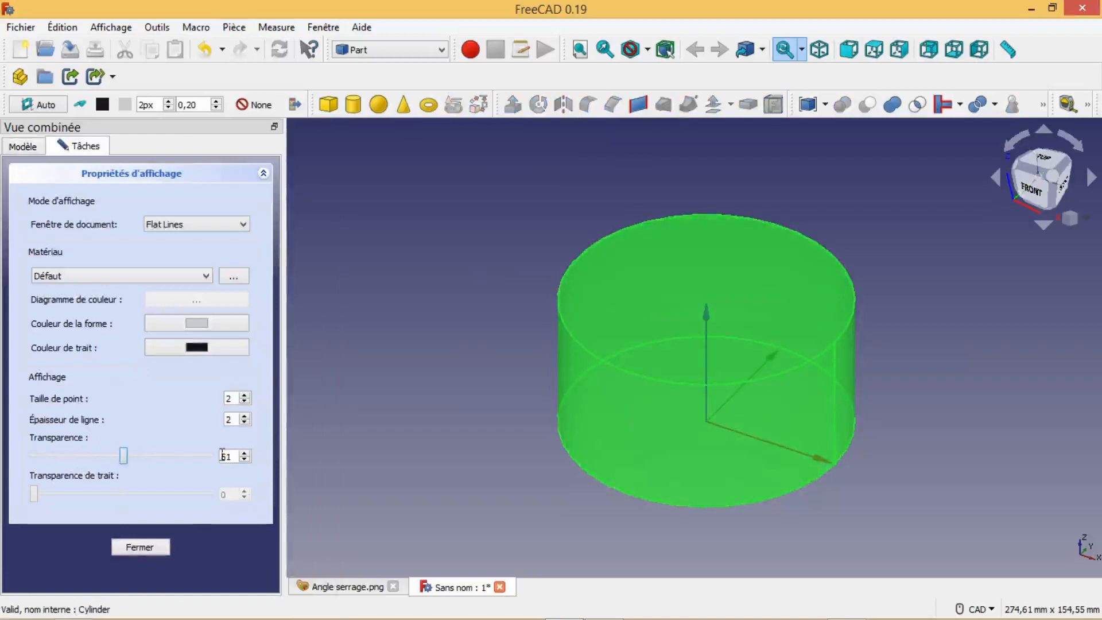
click(144, 547)
click(352, 399)
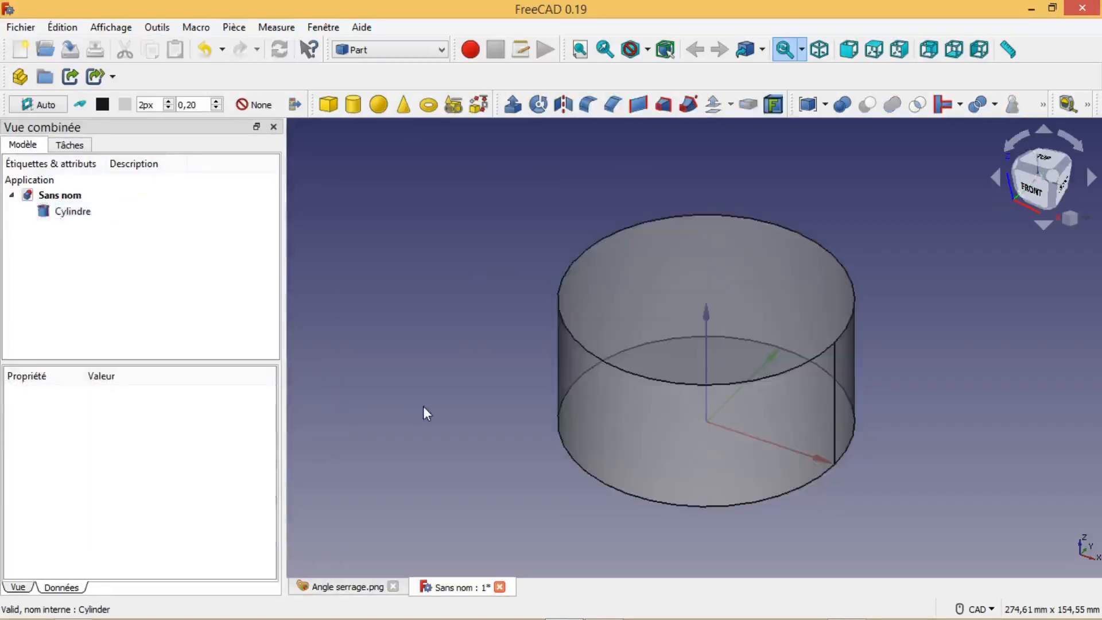
Add a second cylinder at the origin and set its radius to 60 mm for the lower flange.
click(353, 104)
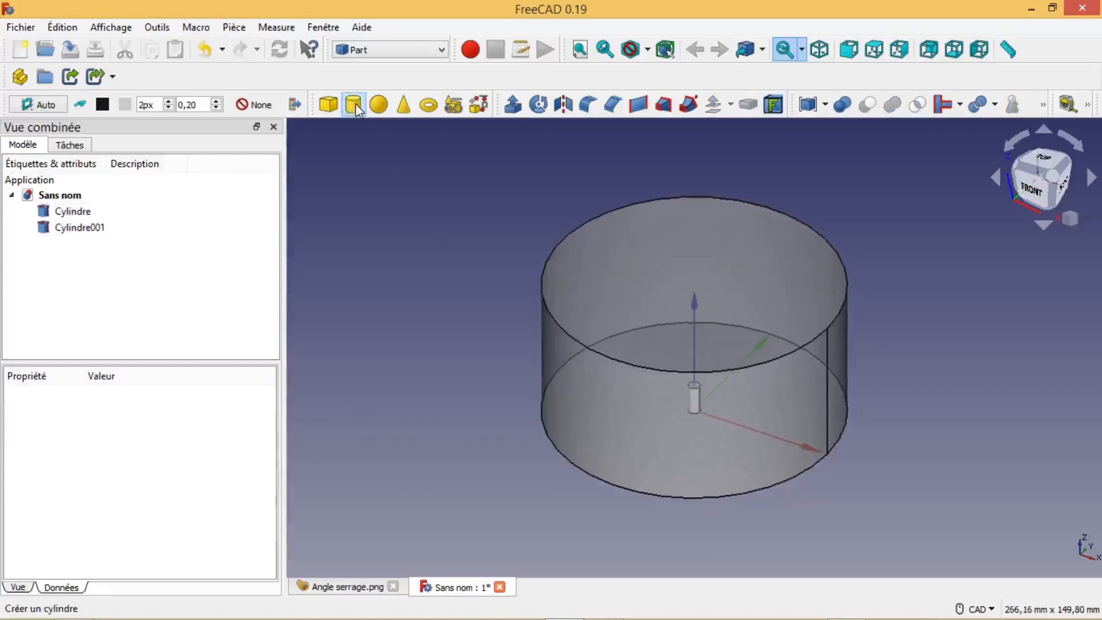
click(85, 228)
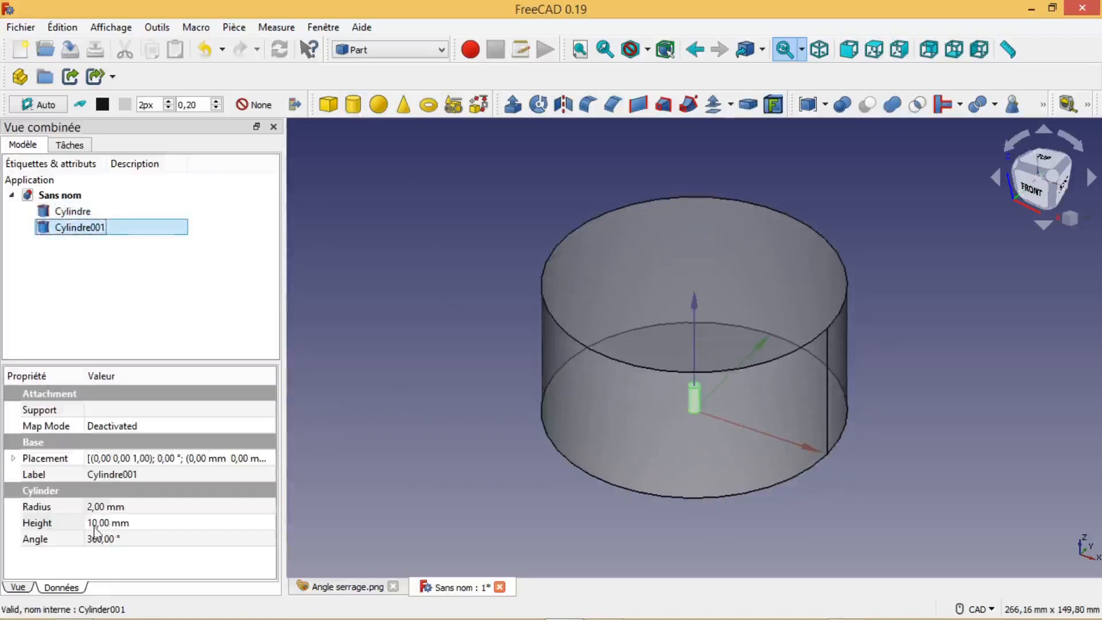
click(95, 507)
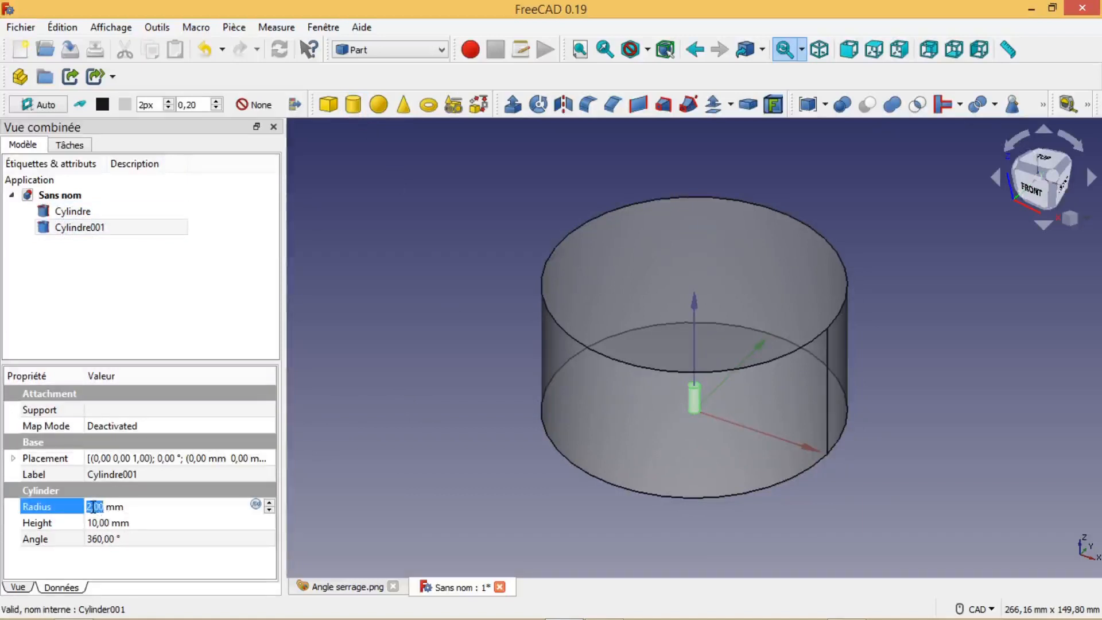
click(94, 507)
key(BackSpace)
text(6)
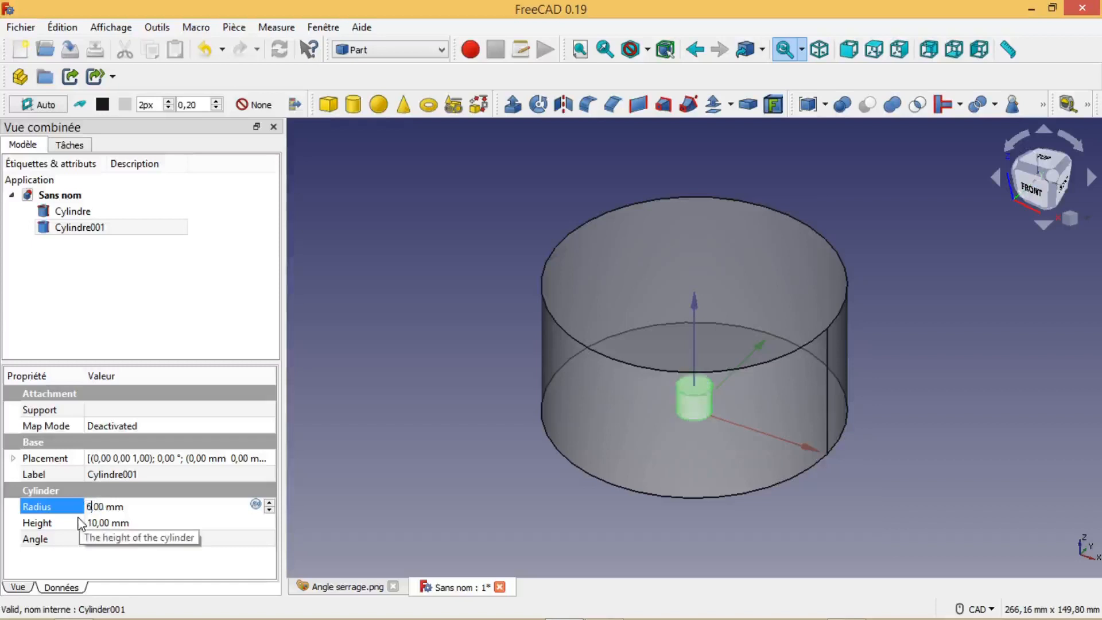
text(0)
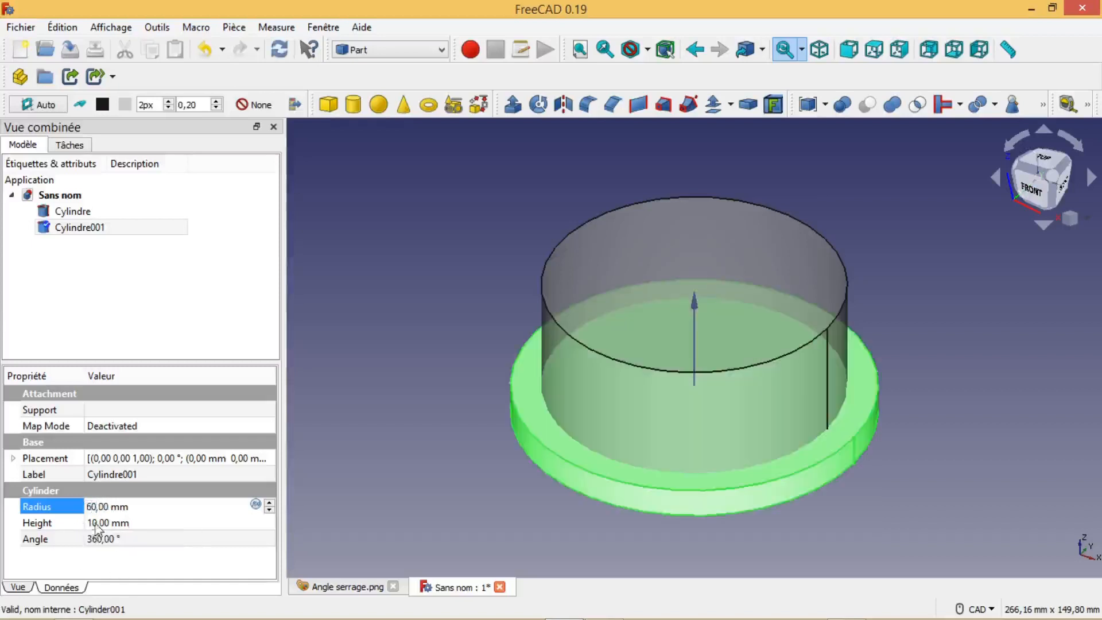
Set the height of the lower flange cylinder to 6 mm.
click(100, 522)
drag(94, 523, 85, 523)
text(6)
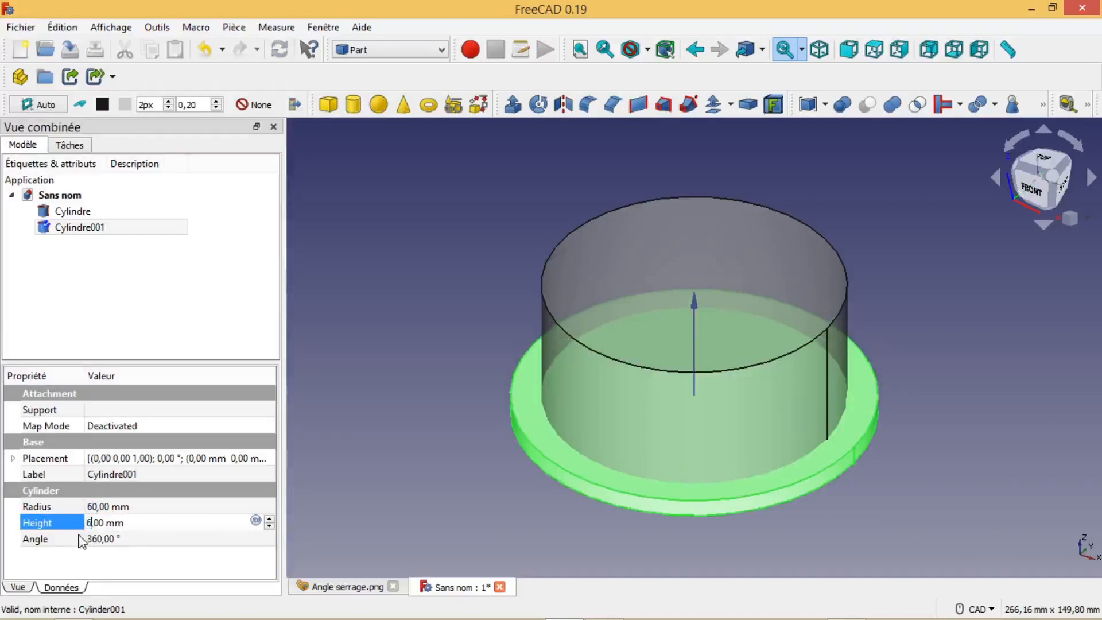
click(355, 512)
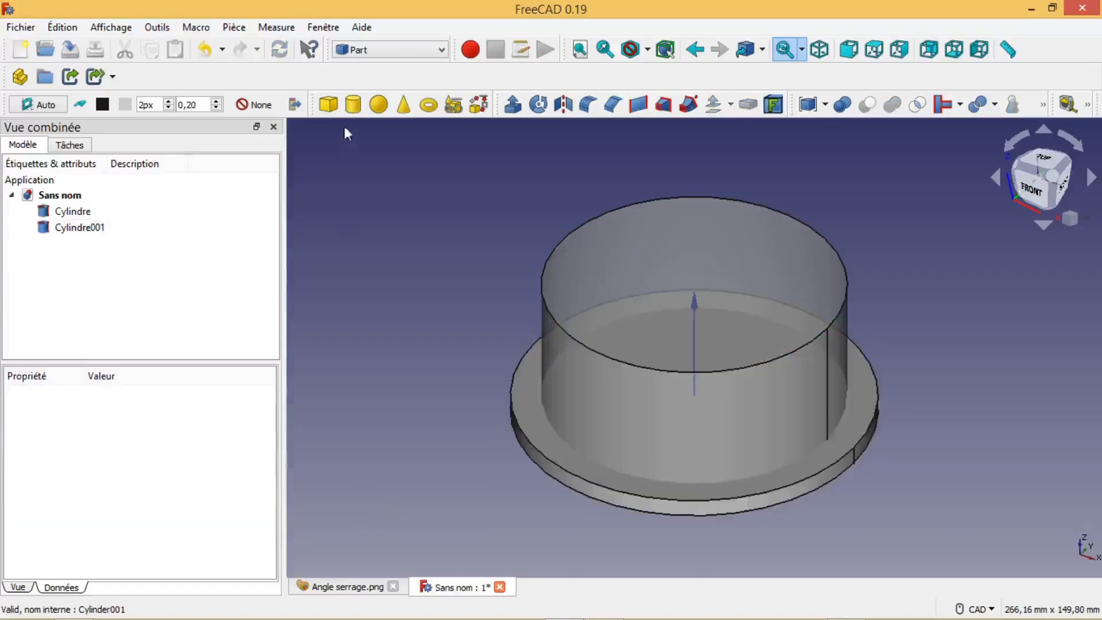
Add a third cylinder for the upper flange and set its height to 6 mm.
click(352, 105)
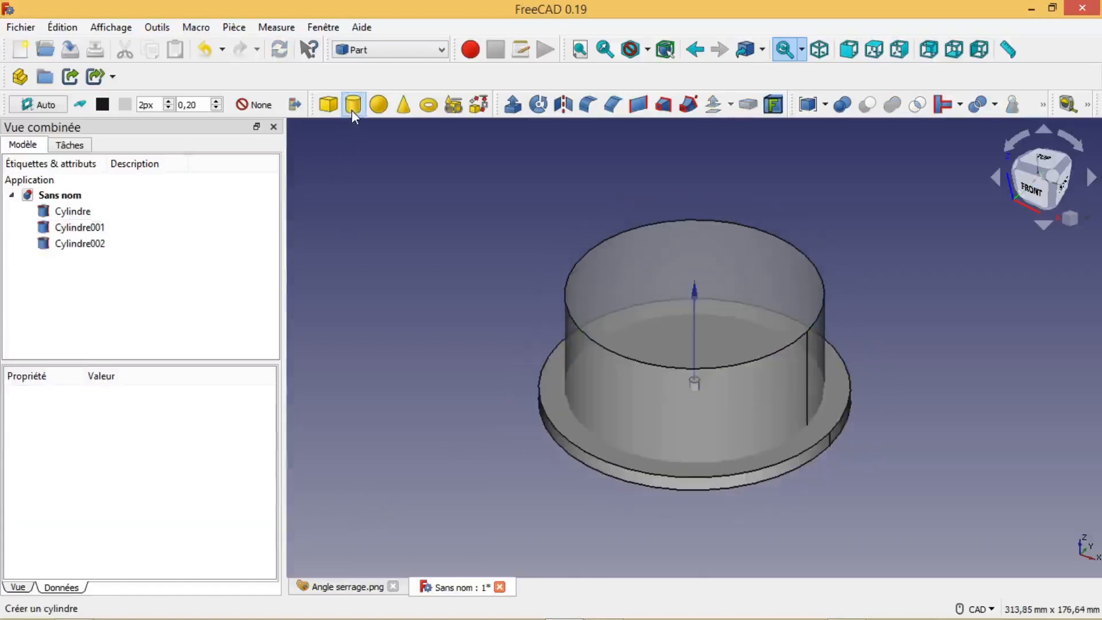
click(83, 244)
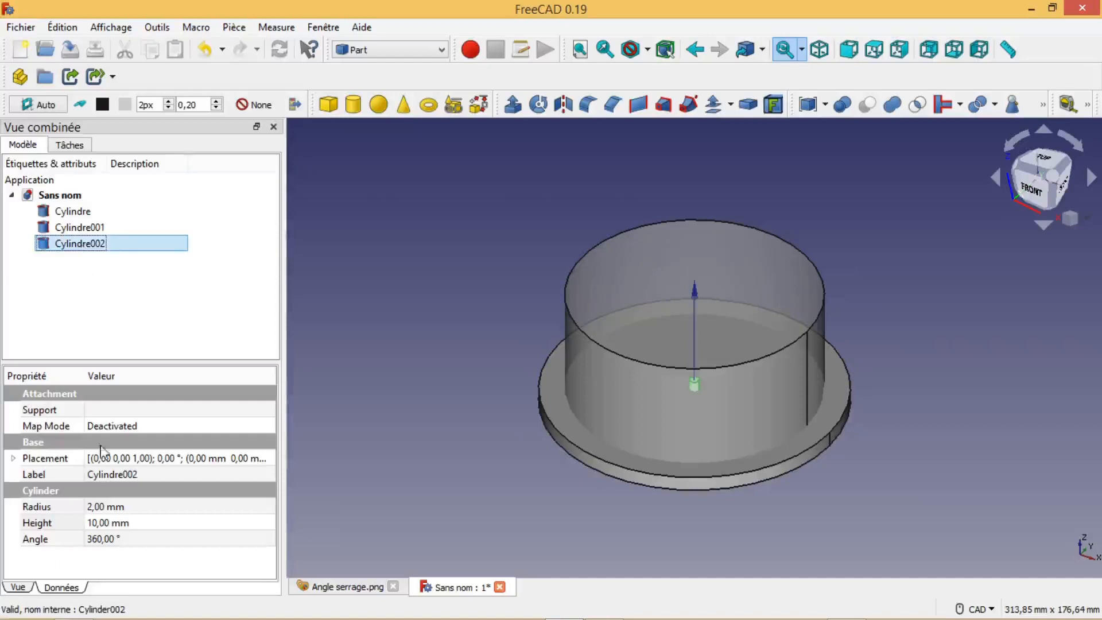
click(95, 523)
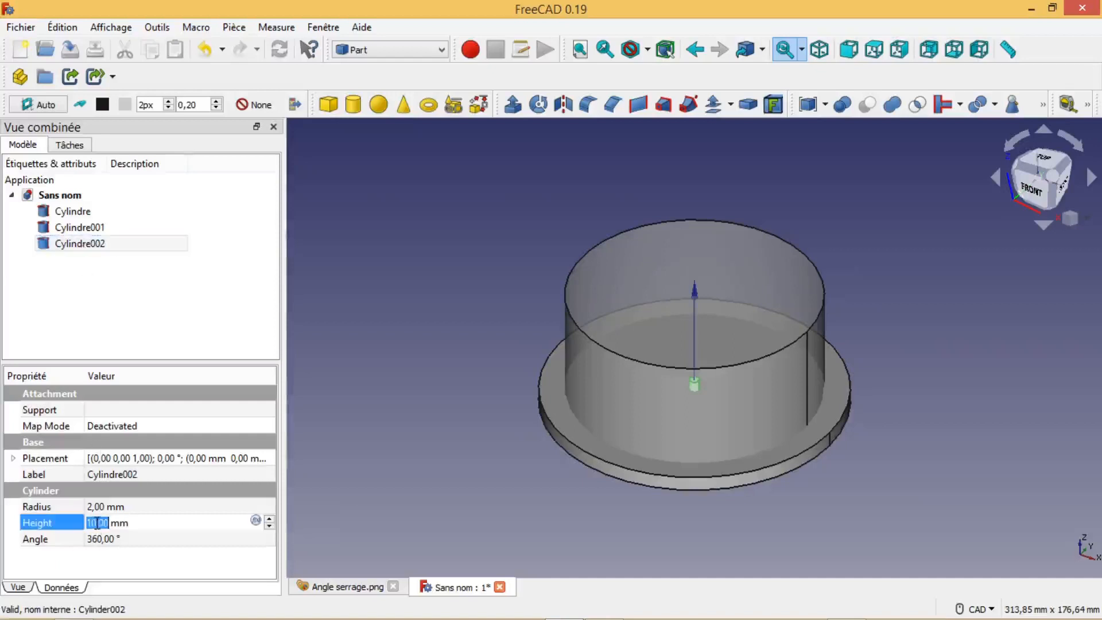
double_click(92, 523)
text(6)
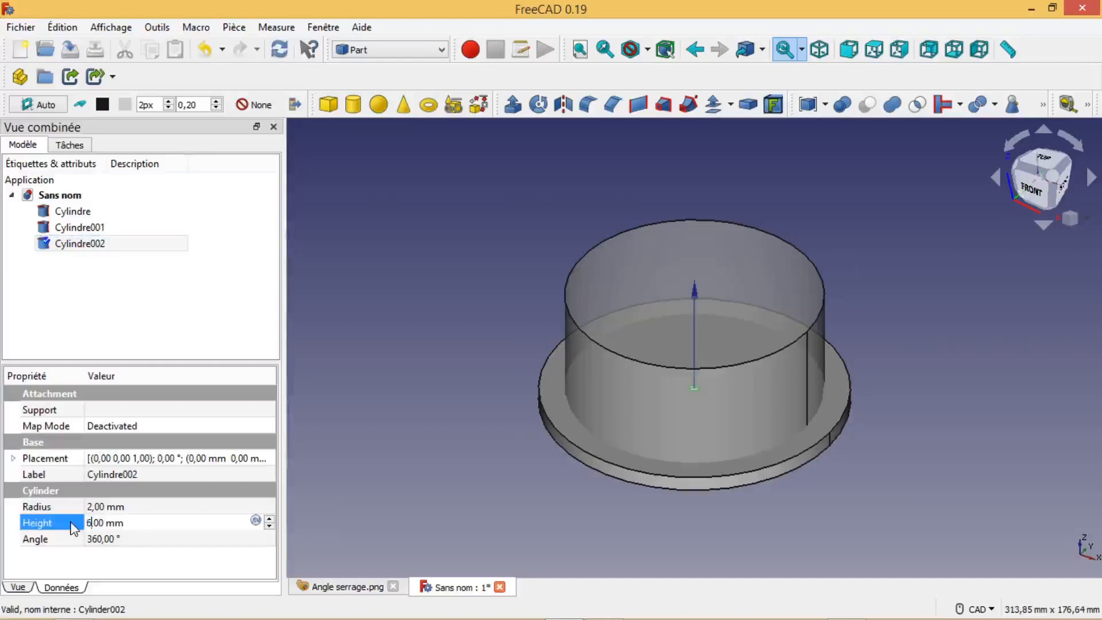
Set the radius of the third cylinder to 60 mm.
double_click(90, 507)
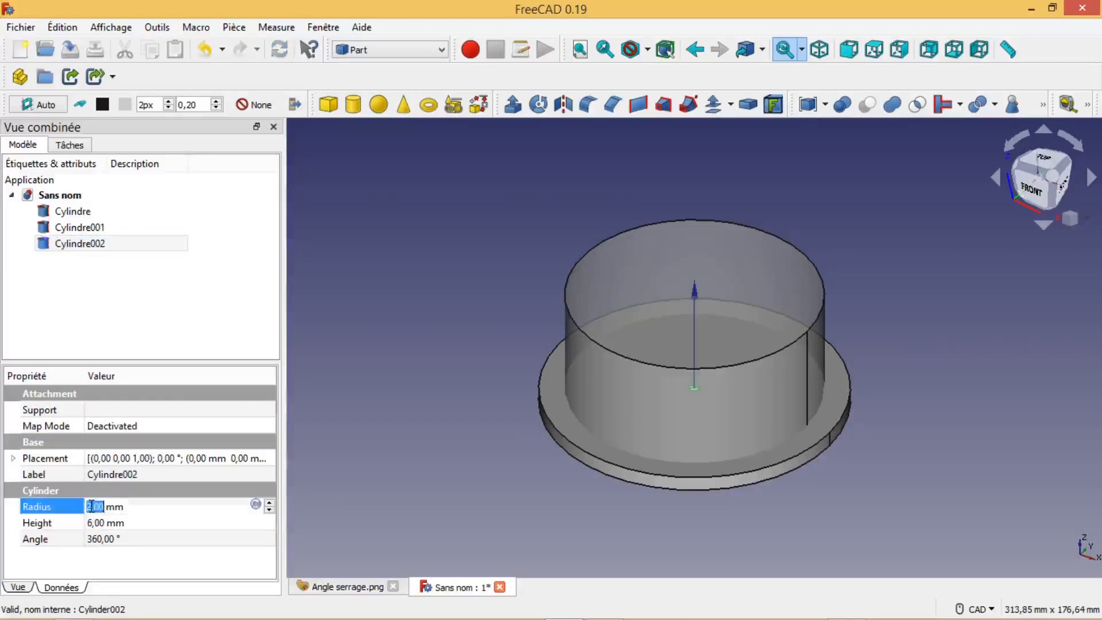
click(93, 506)
drag(93, 506, 86, 507)
text(6)
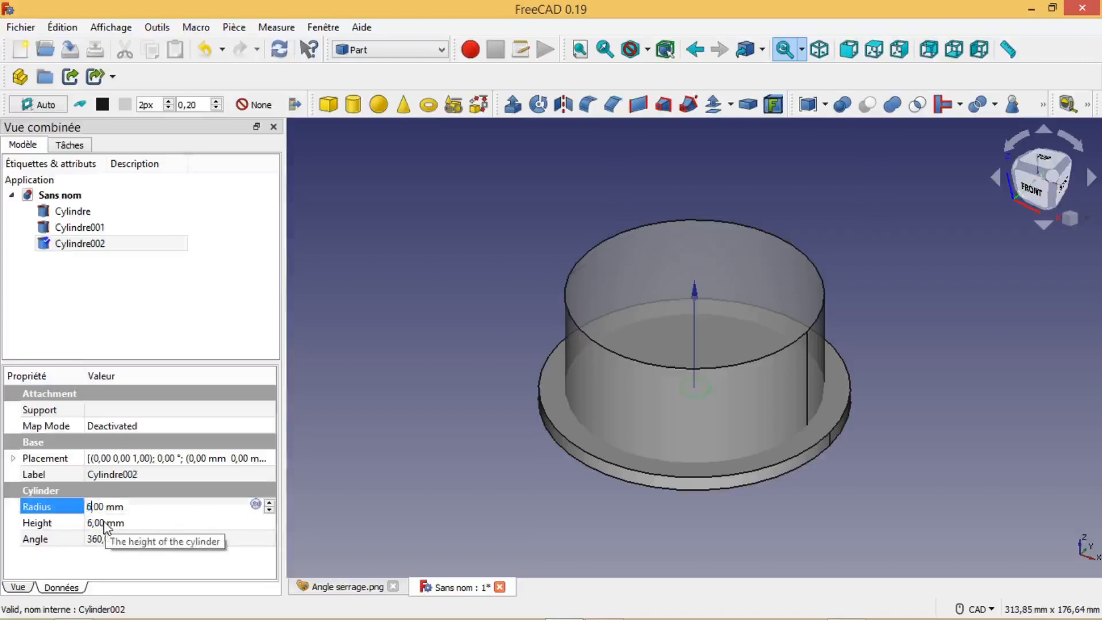
text(0)
key(Return)
click(371, 473)
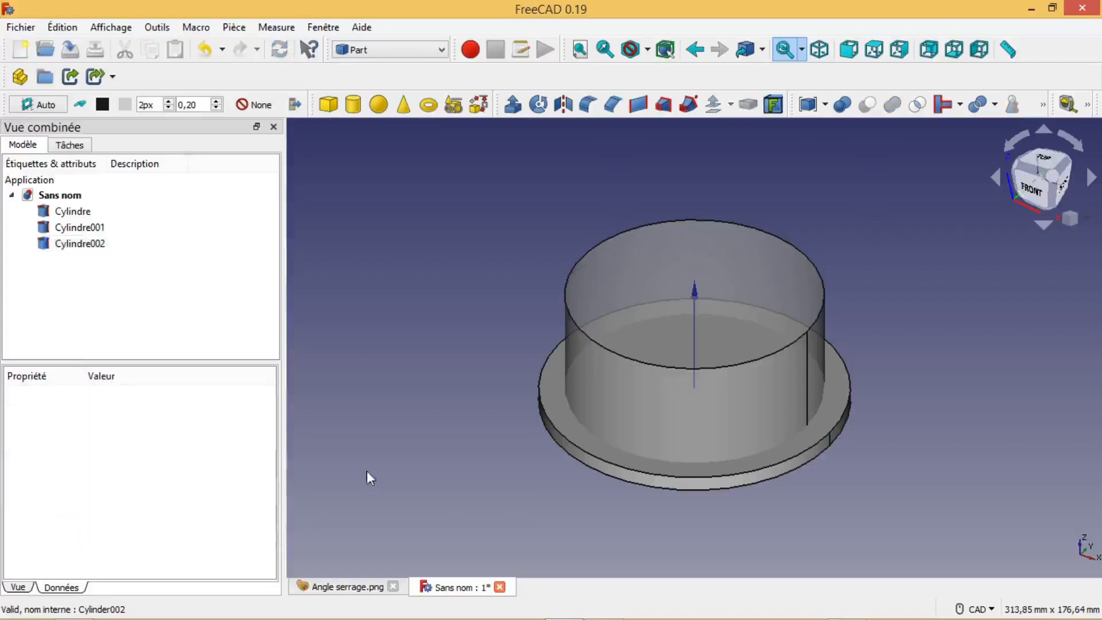
Raise the third cylinder, the upper flange, by setting its Z translation to 44 mm.
click(95, 245)
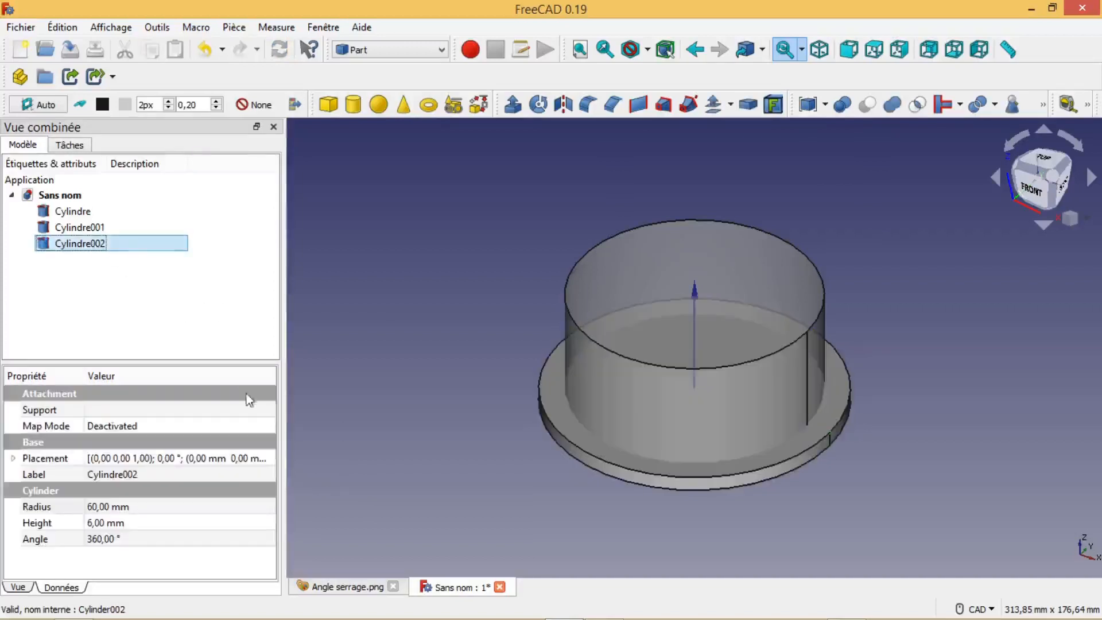
click(262, 465)
click(266, 460)
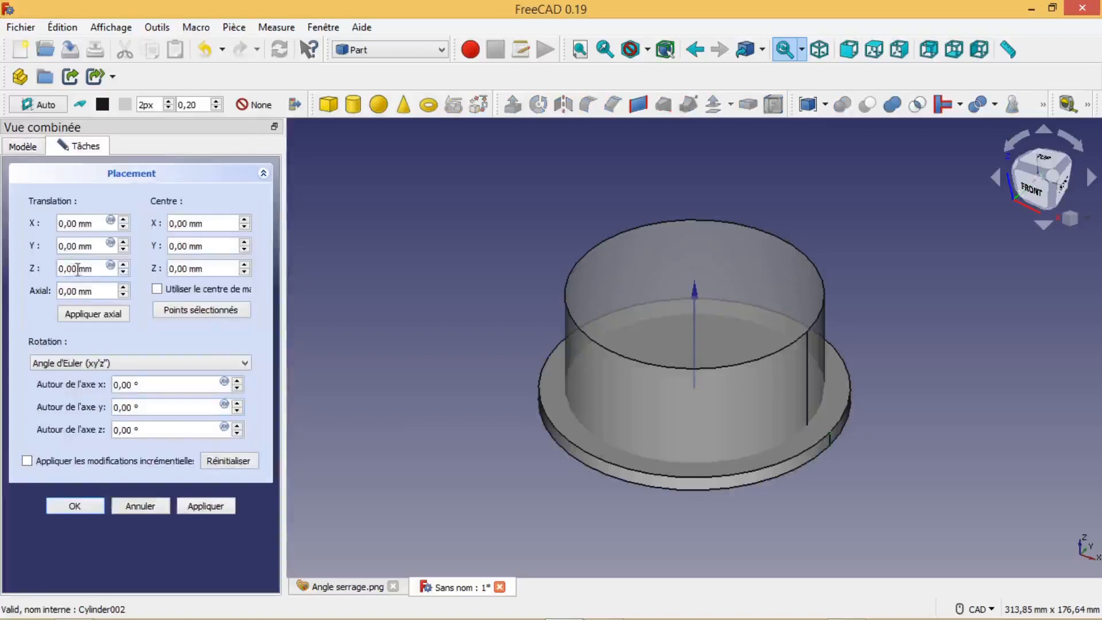
drag(67, 268, 58, 268)
text(45)
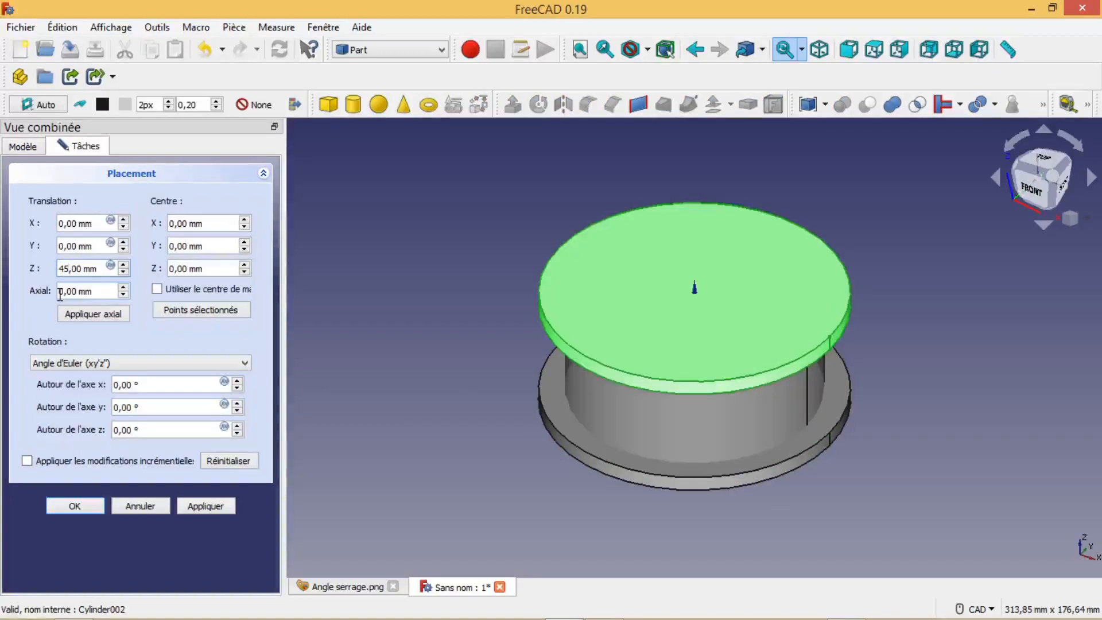
key(BackSpace)
text(4)
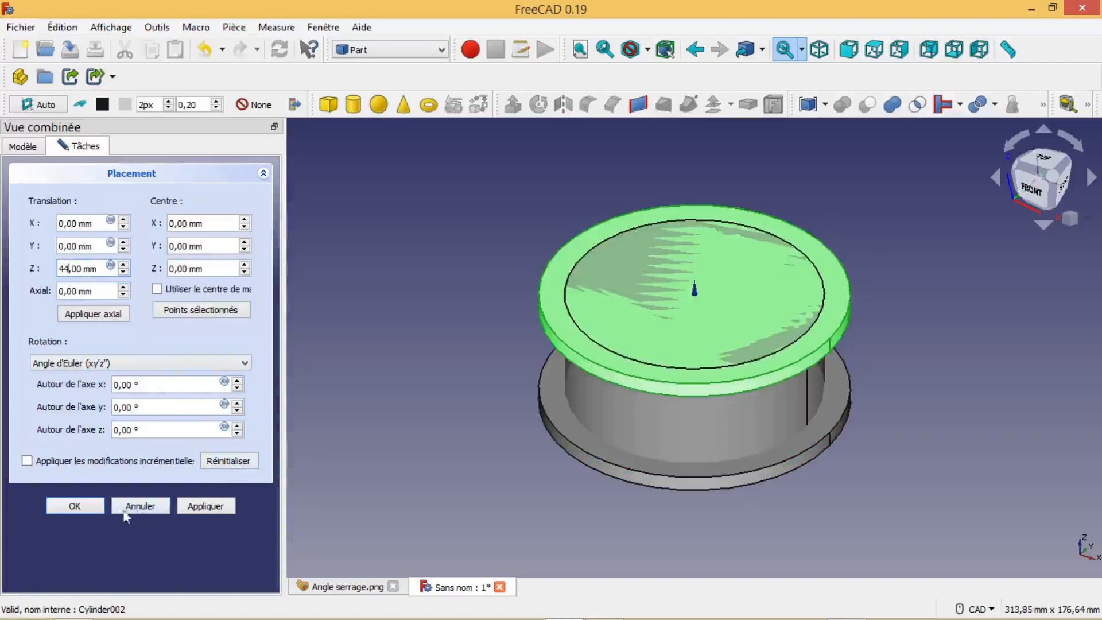
click(76, 507)
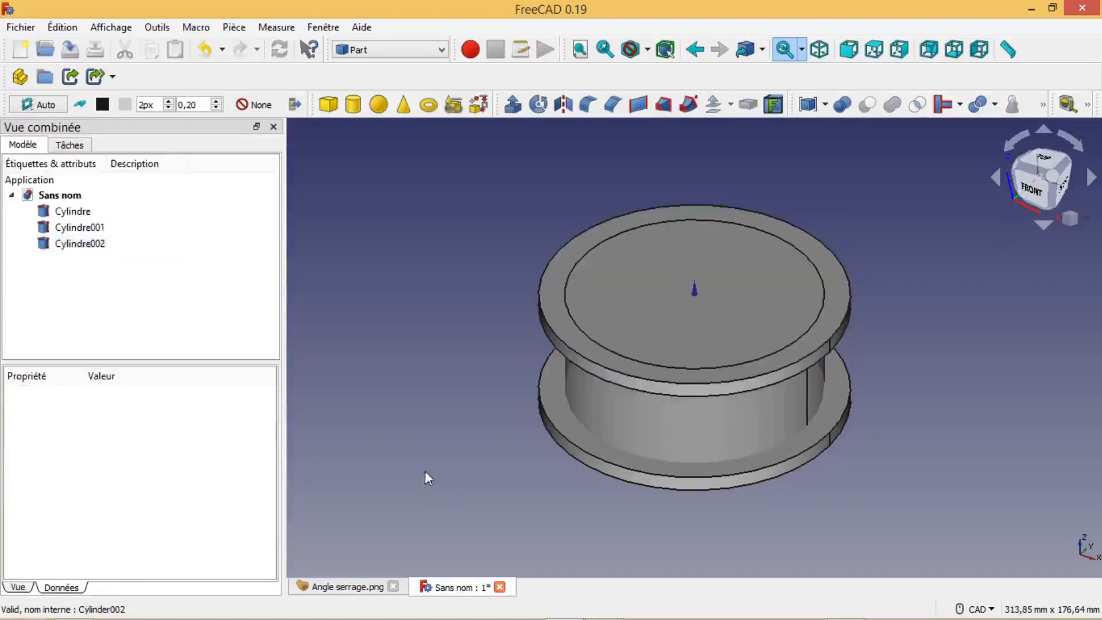
Add a fourth cylinder with a radius of 2.5 mm and a height of 50 mm.
middle_drag(511, 490, 573, 476)
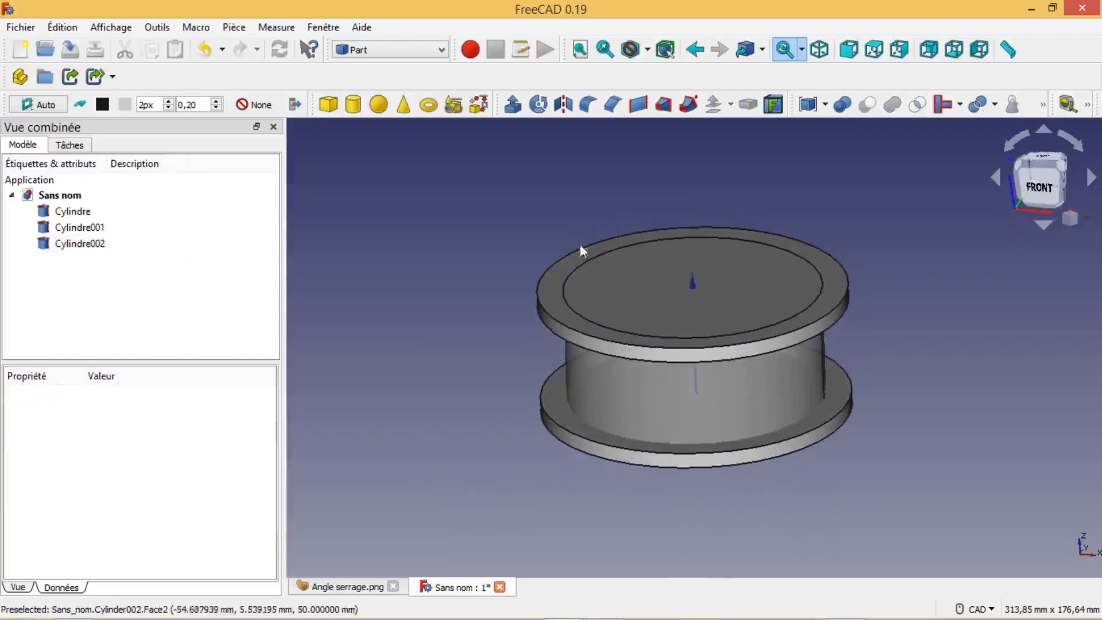
click(352, 106)
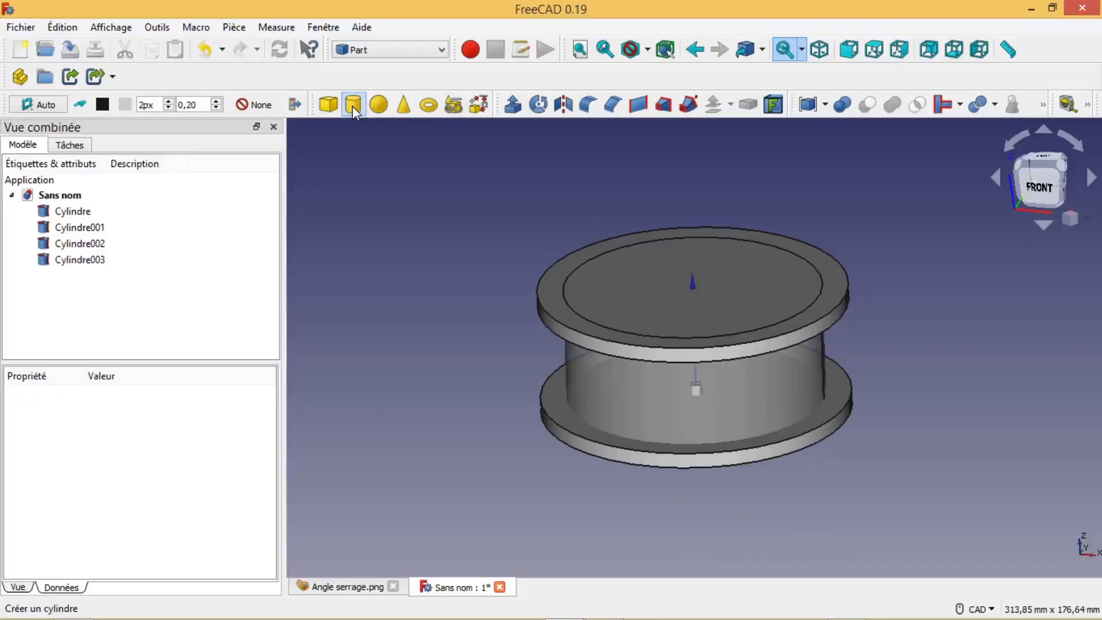
click(97, 260)
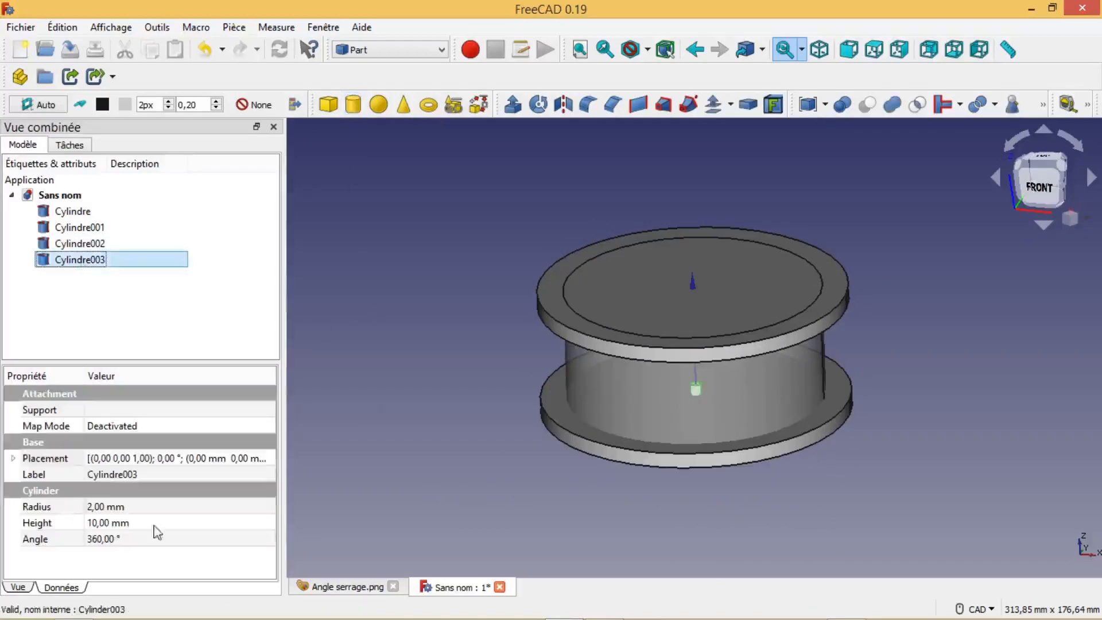
click(100, 507)
drag(105, 507, 96, 507)
text(50)
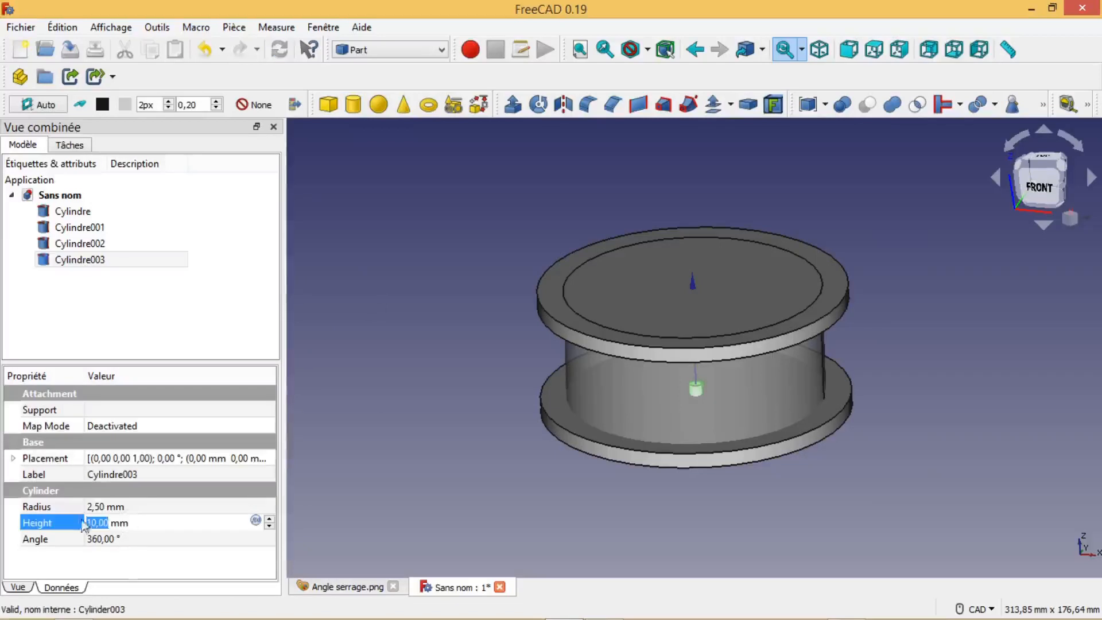
drag(98, 522, 85, 527)
text(50)
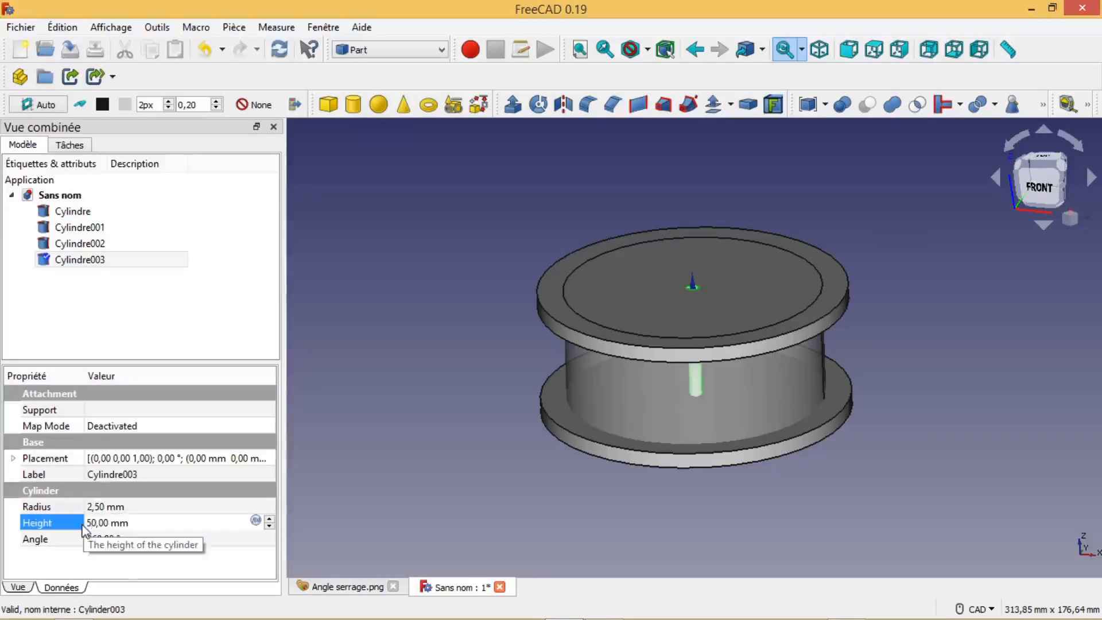
Move the thin cylinder to the flanges' outer edge with an X translation of -60+2.5 mm.
click(205, 463)
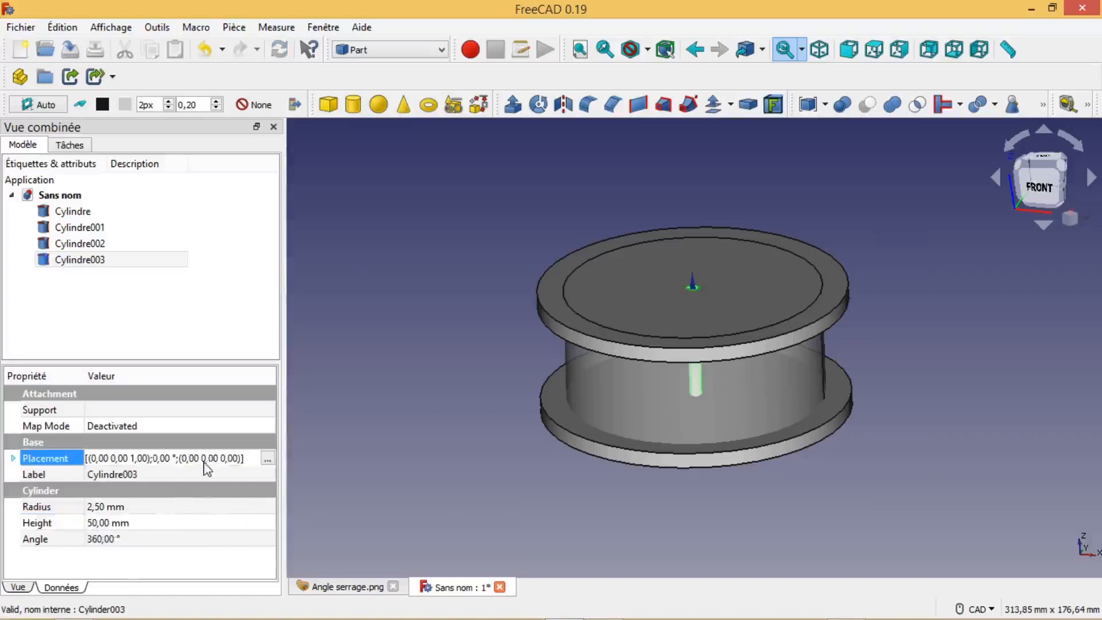
click(267, 459)
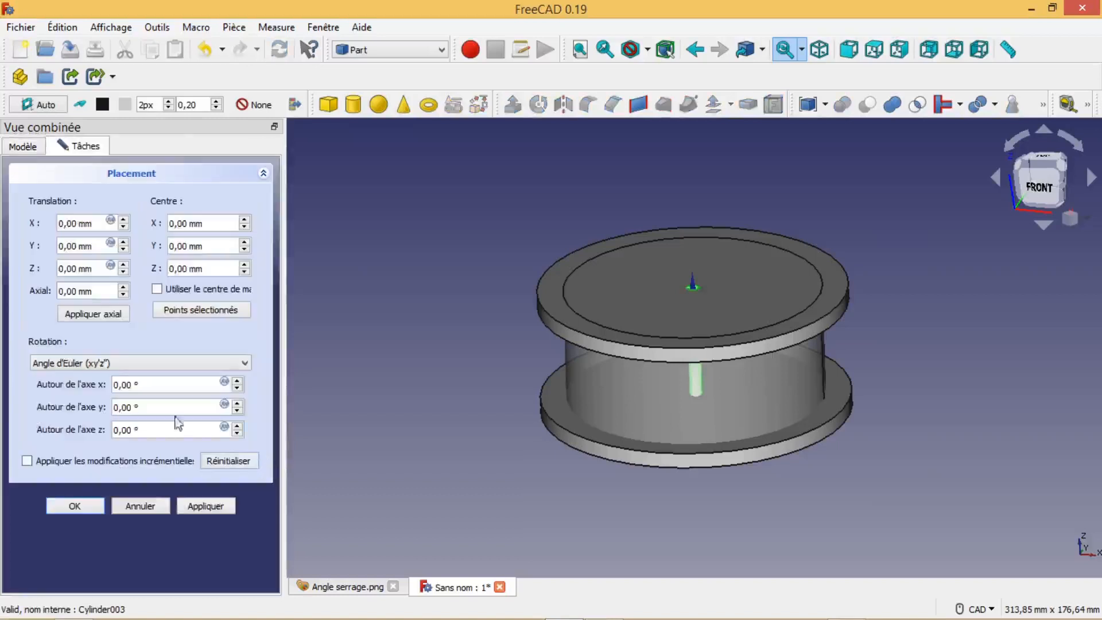
click(75, 269)
text(-)
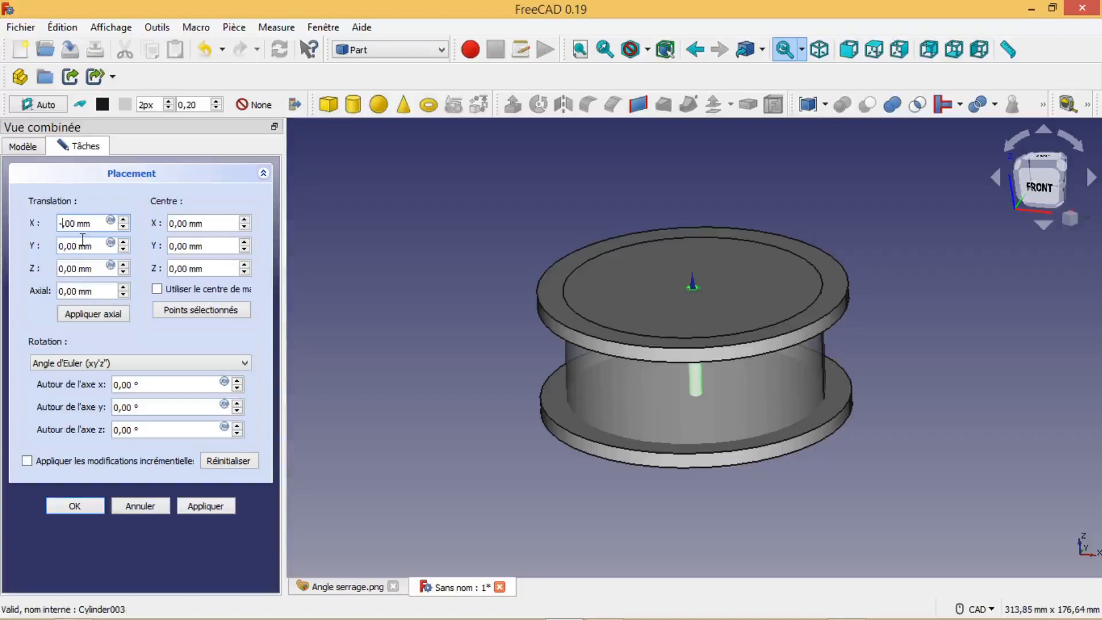
text(50,)
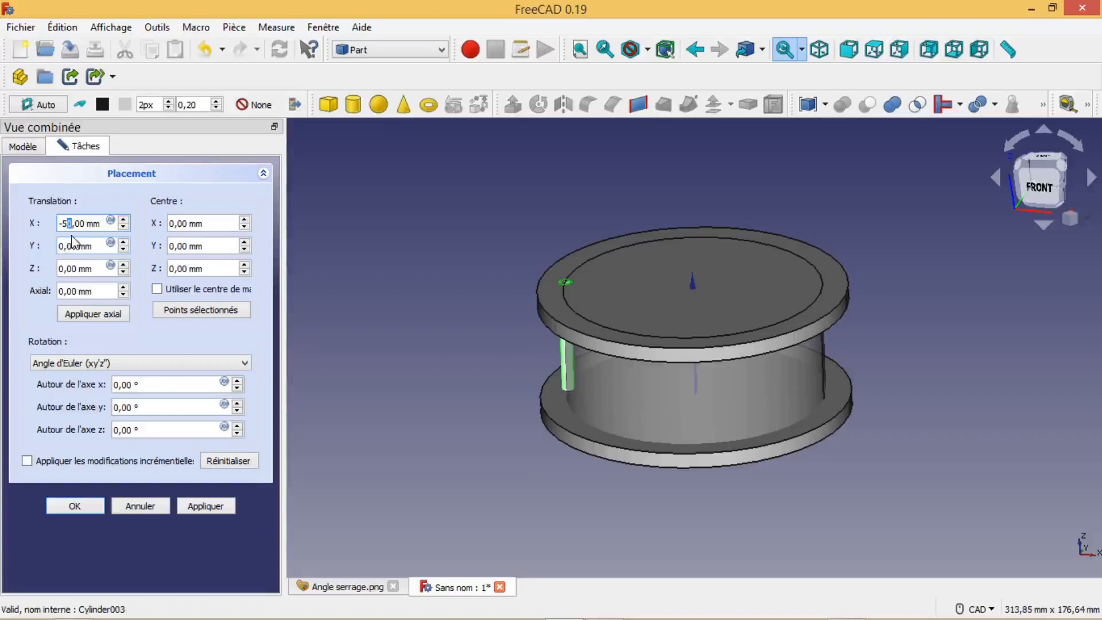
key(BackSpace)
key(BackSpace)
text(60,00)
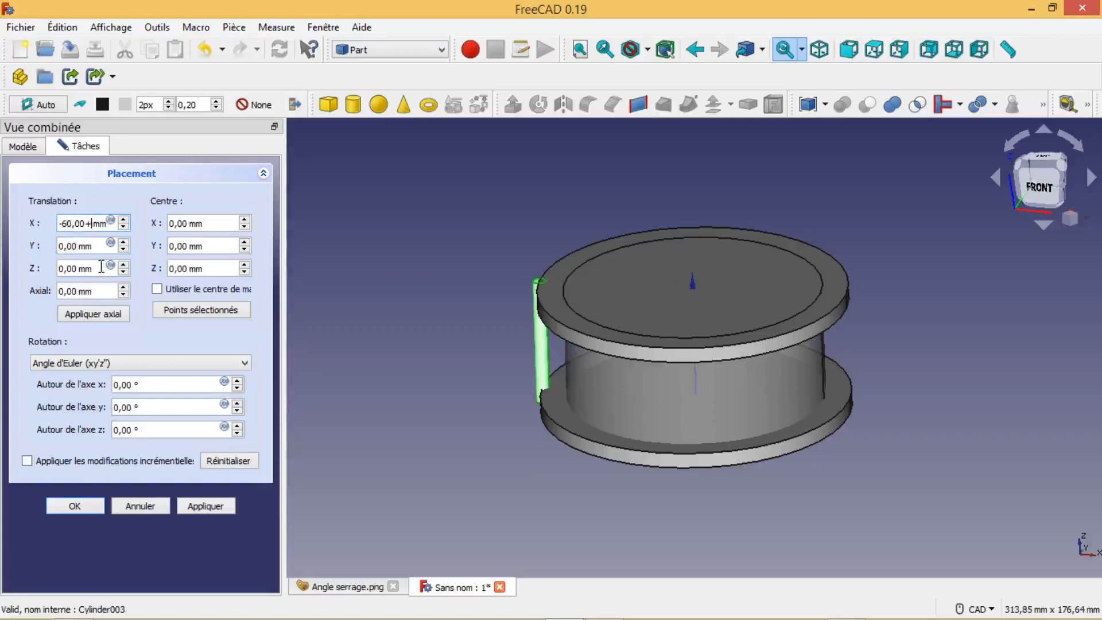
text(+2.5)
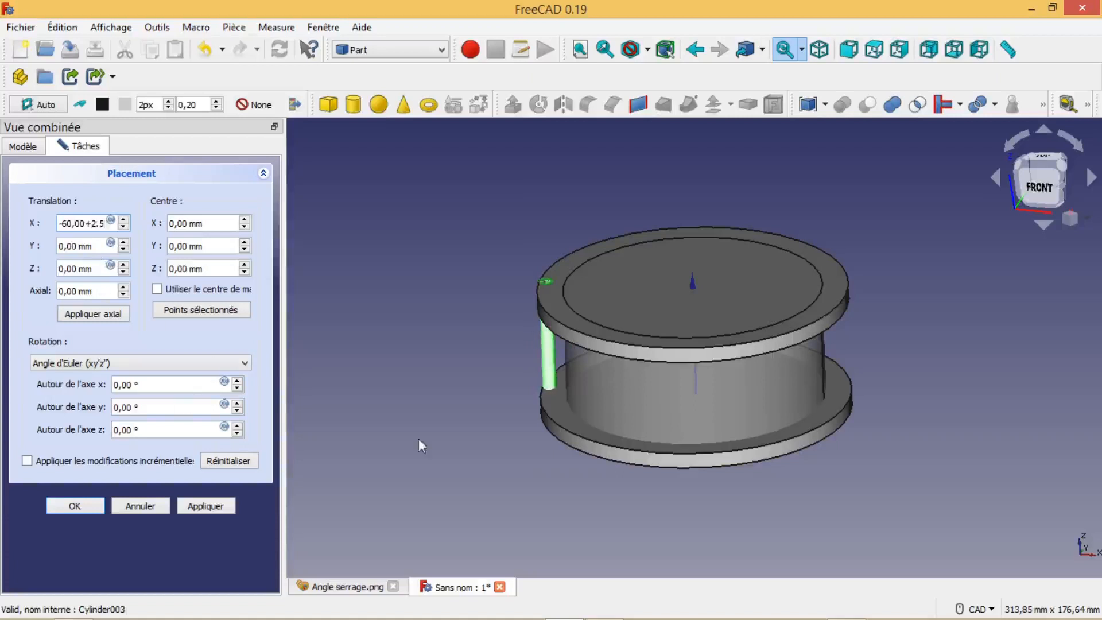
click(74, 507)
Fuse the central cylinder, both flanges and the thin cylinder into one solid with a Boolean union.
middle_drag(428, 460, 459, 445)
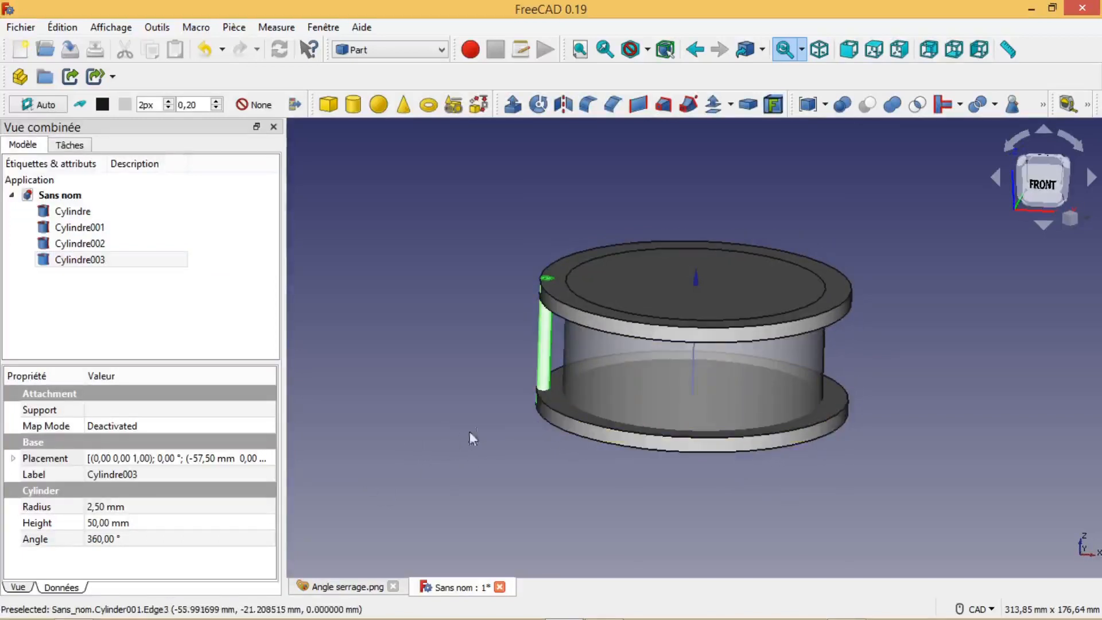
click(78, 213)
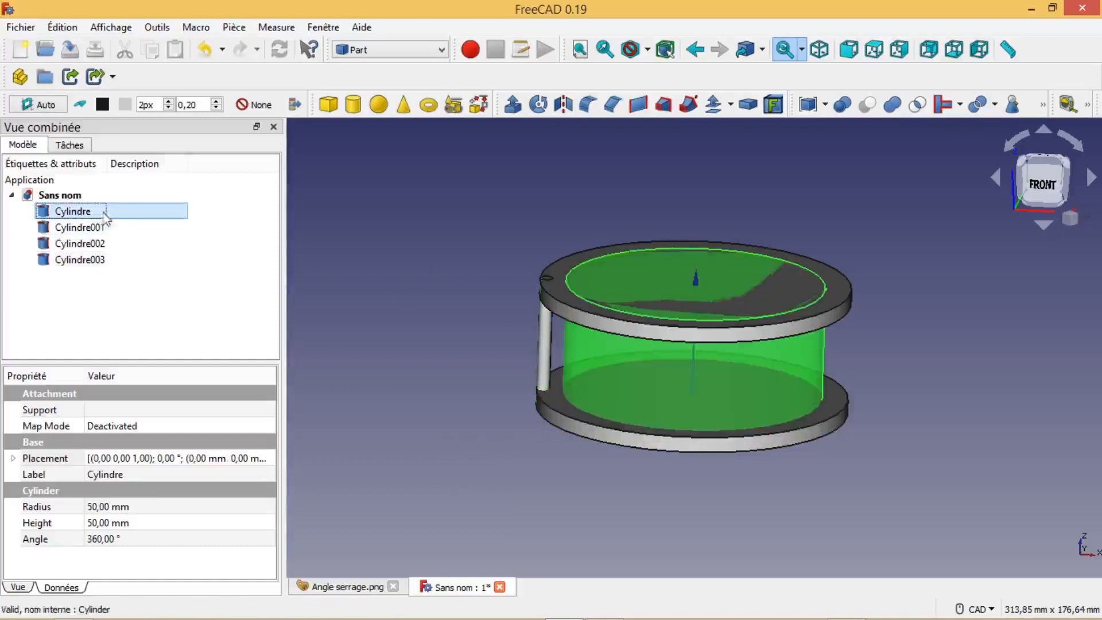
ctrl+click(78, 229)
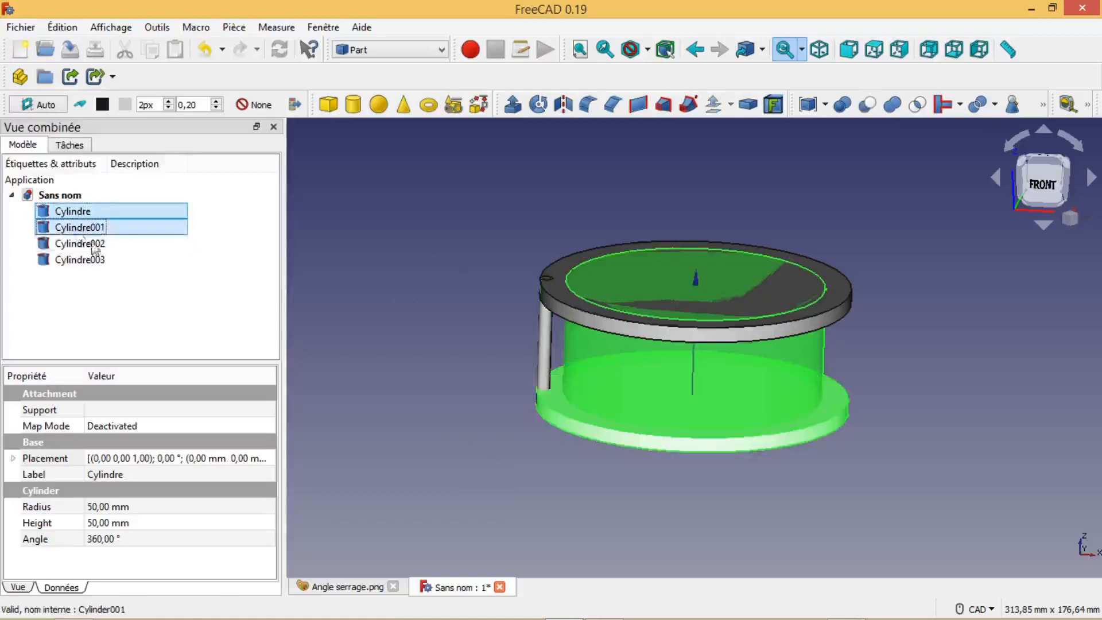
ctrl+click(88, 244)
ctrl+click(95, 263)
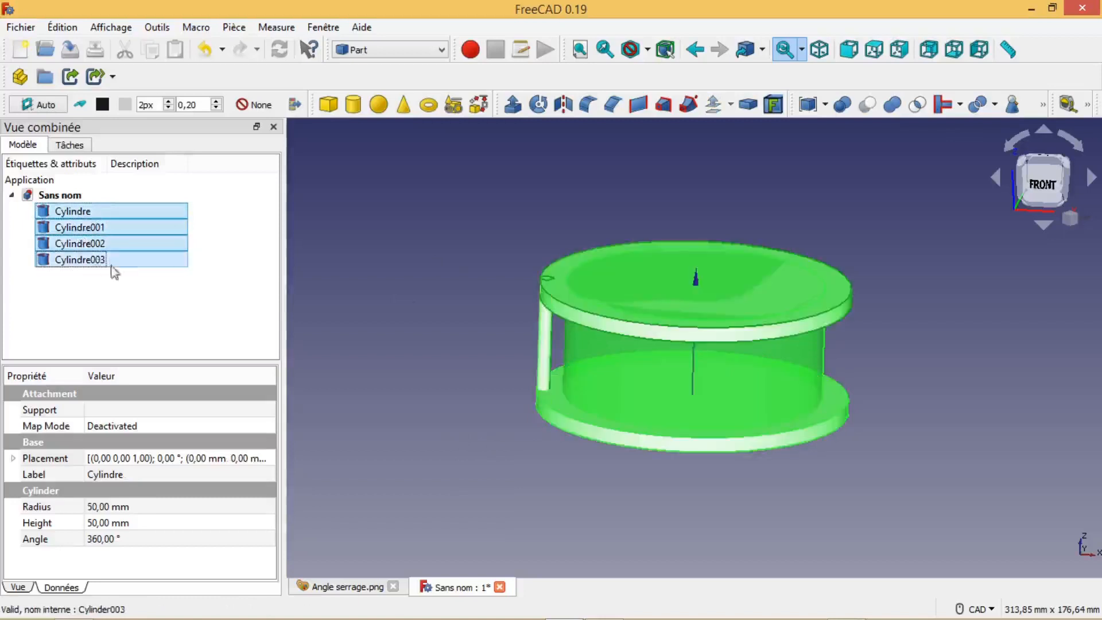
click(893, 106)
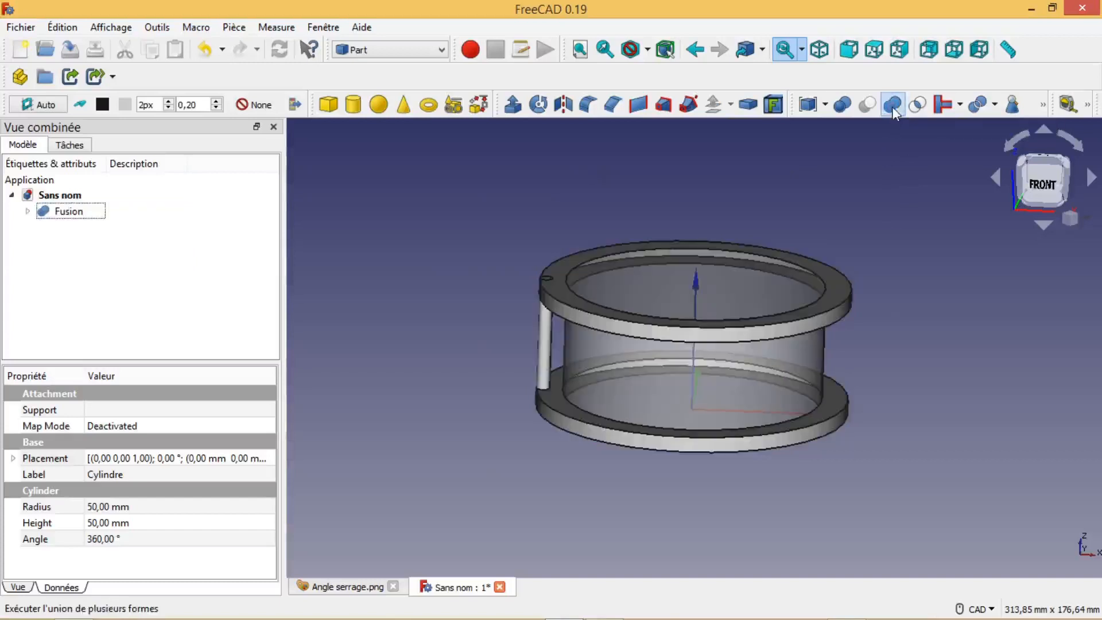
click(77, 214)
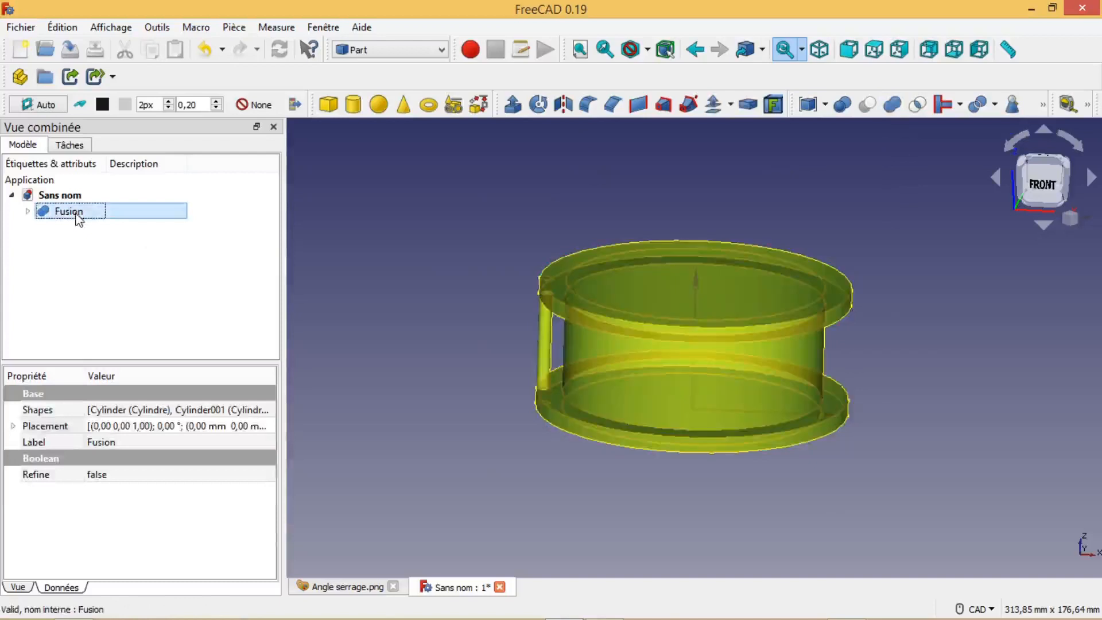
click(194, 280)
Add a cube at the origin and set its length to 70 mm.
middle_drag(915, 461, 912, 449)
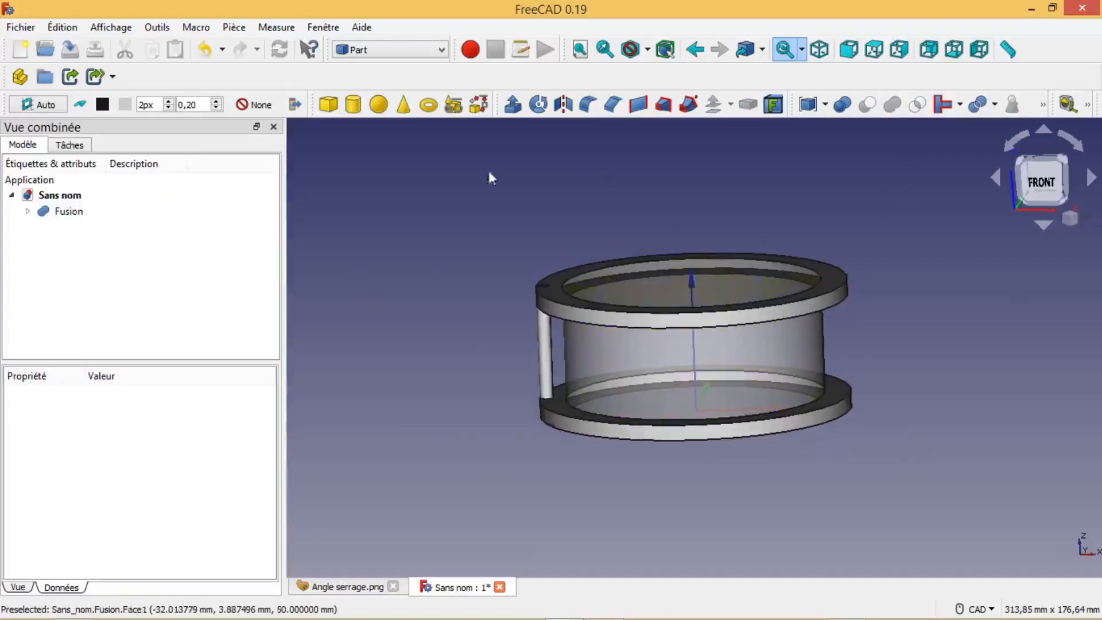
click(329, 106)
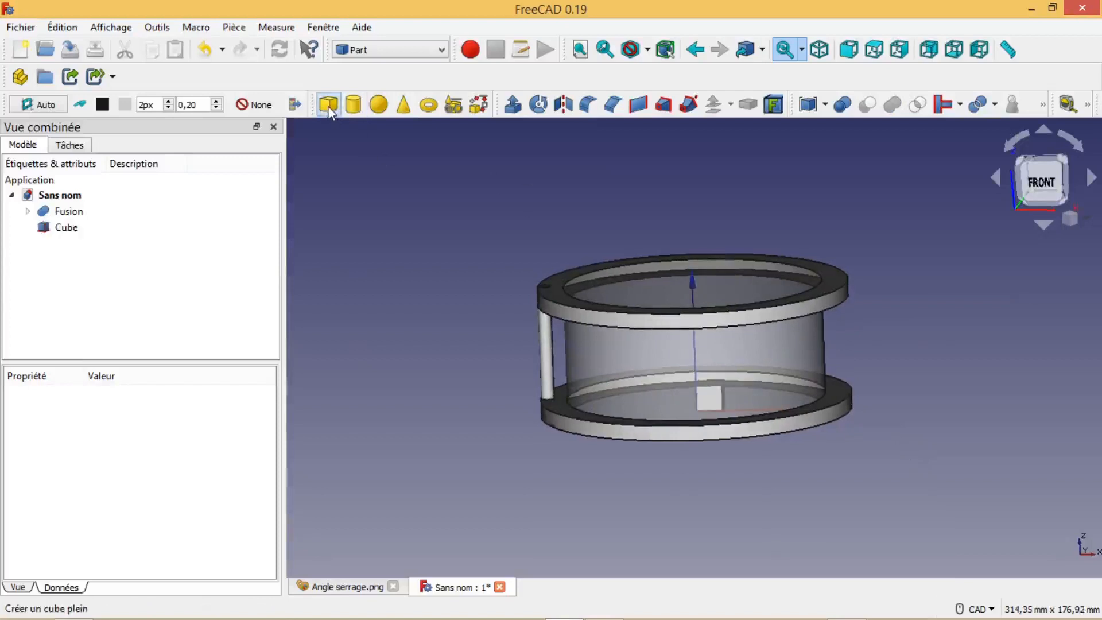
click(67, 230)
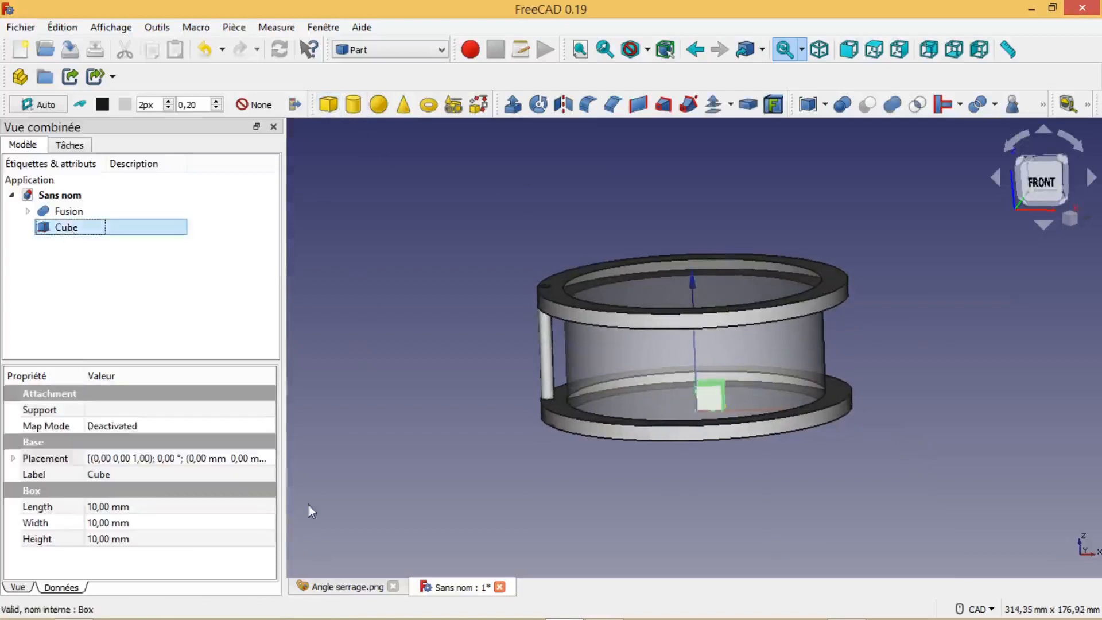
click(112, 507)
click(98, 506)
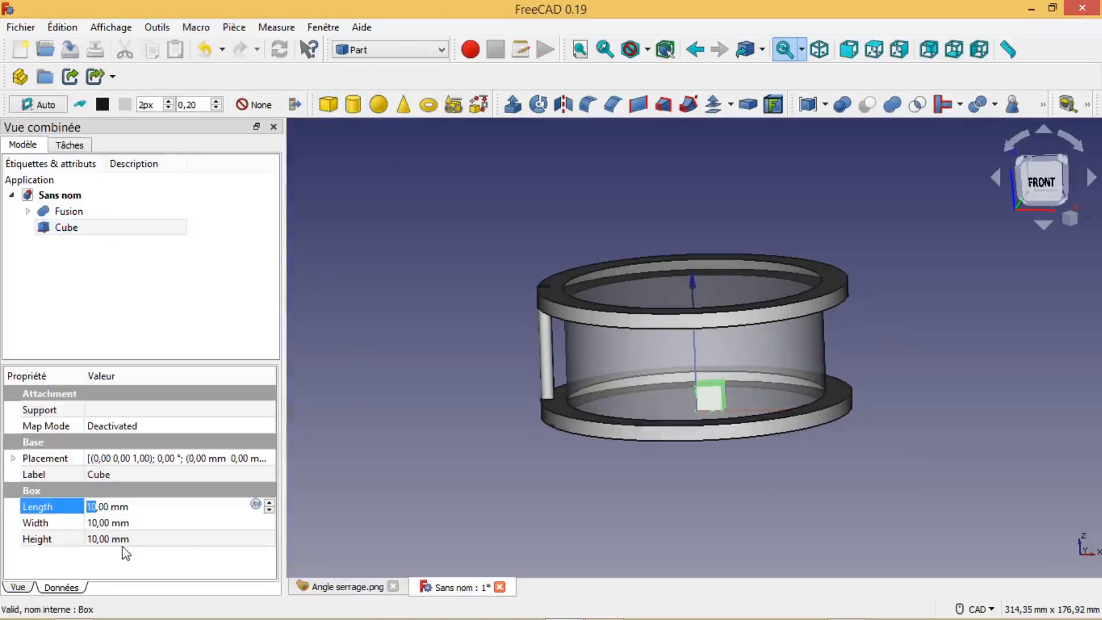
text(70)
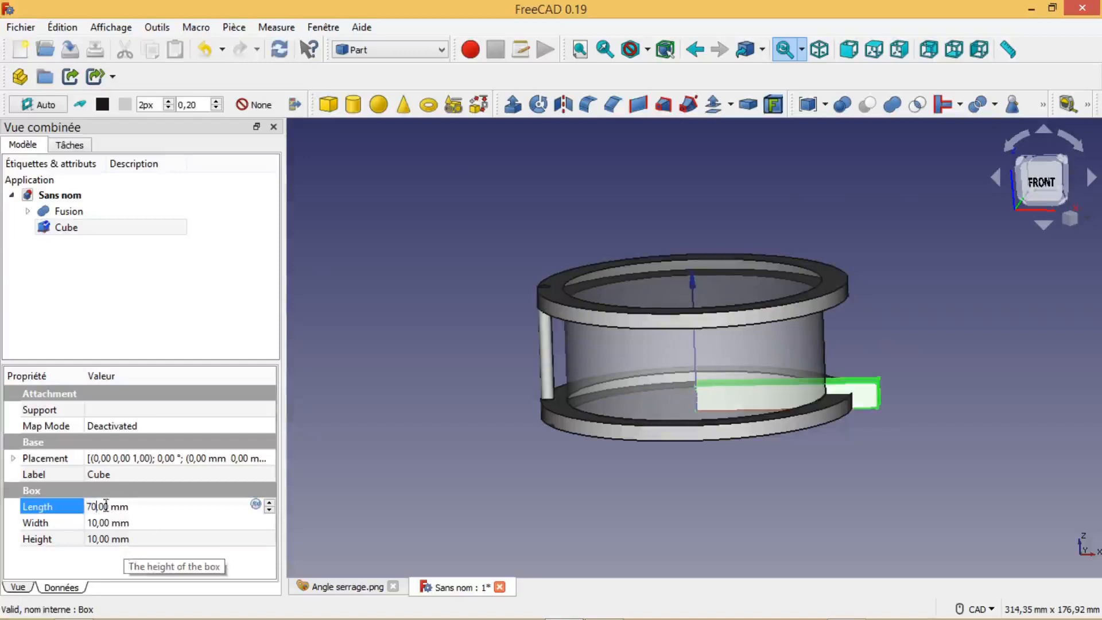
Set the cube's width to 70 mm and its height to 50 mm.
click(99, 524)
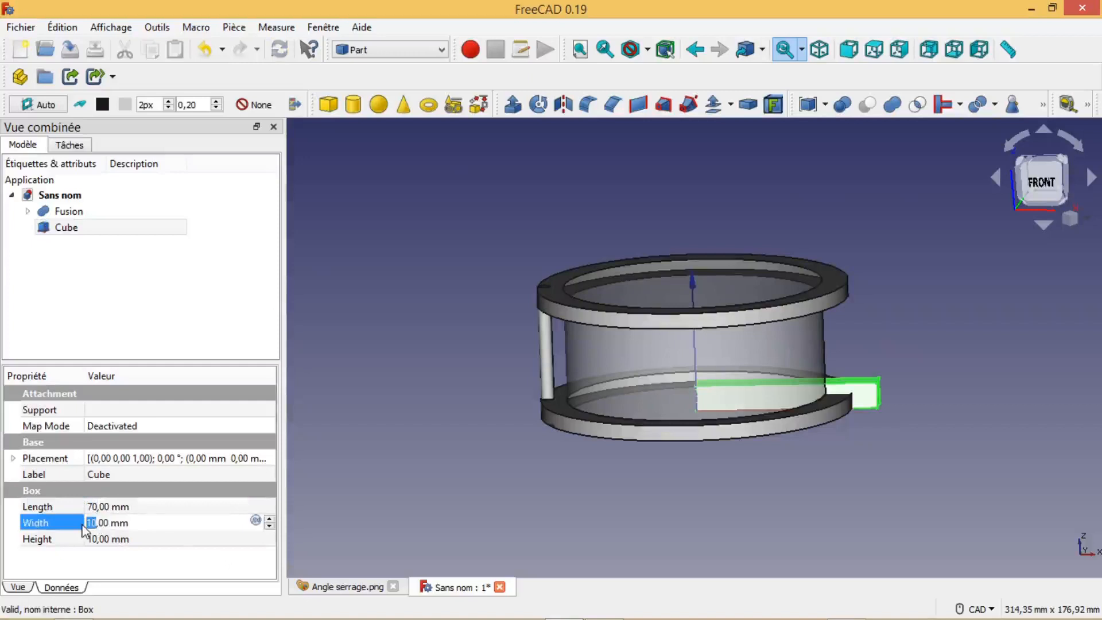
text(70)
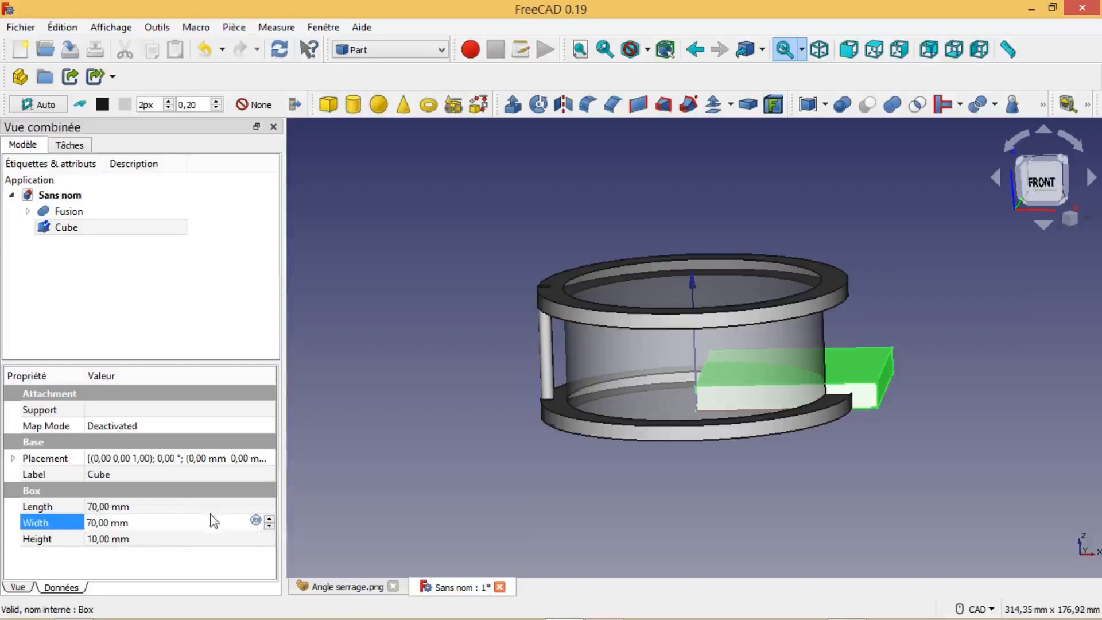
click(93, 540)
click(99, 540)
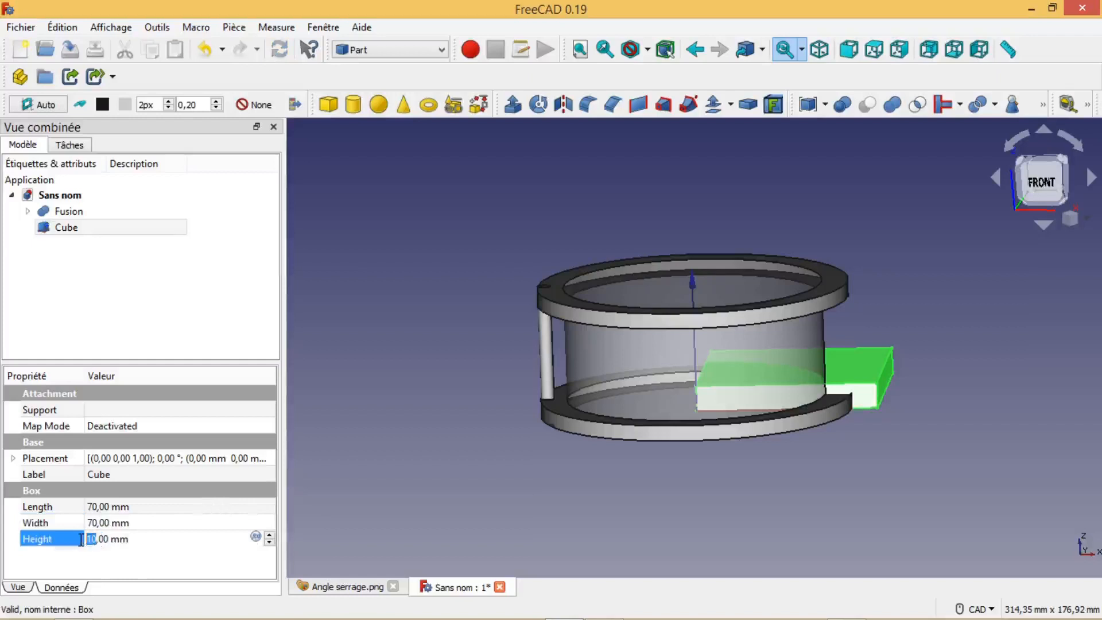
text(50)
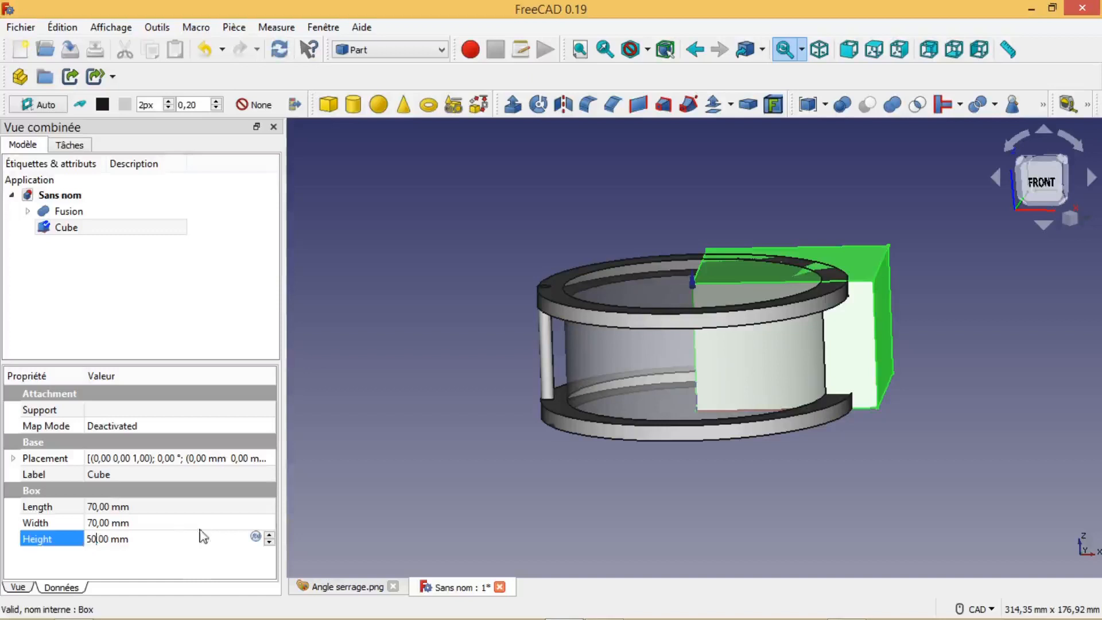
Rotate the cube -45° about the Z axis through its placement, using Euler angles.
click(219, 460)
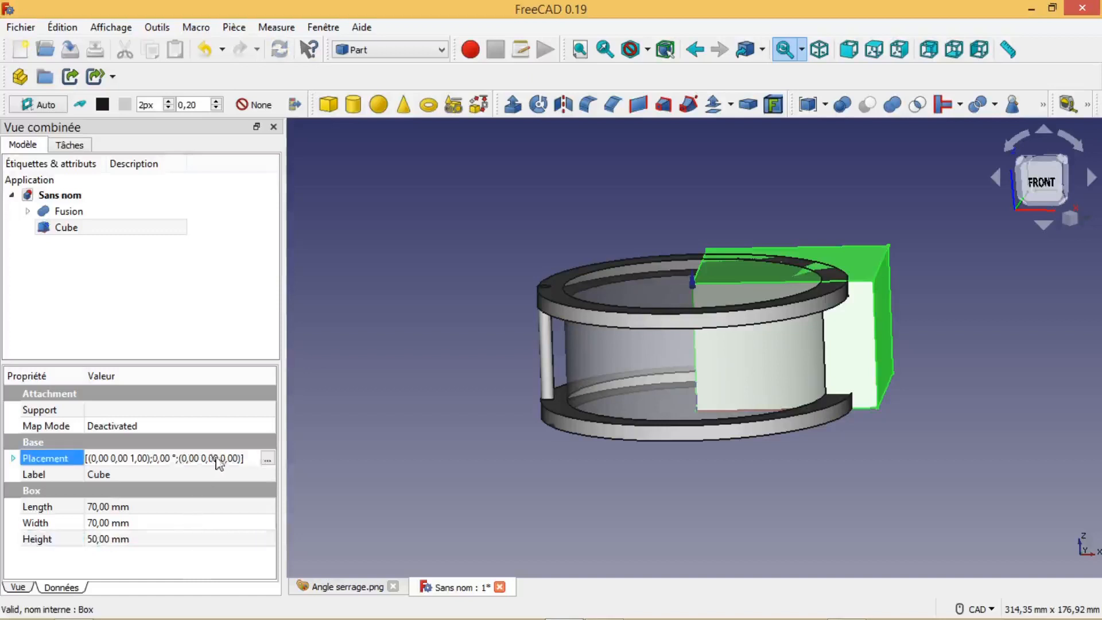
click(268, 460)
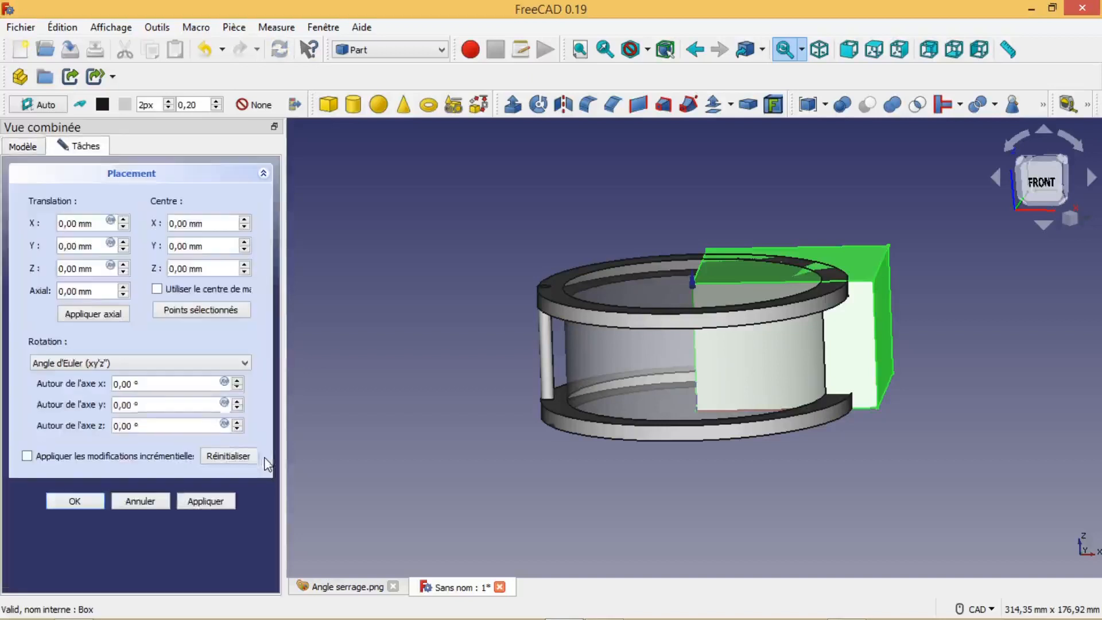
click(141, 364)
click(125, 387)
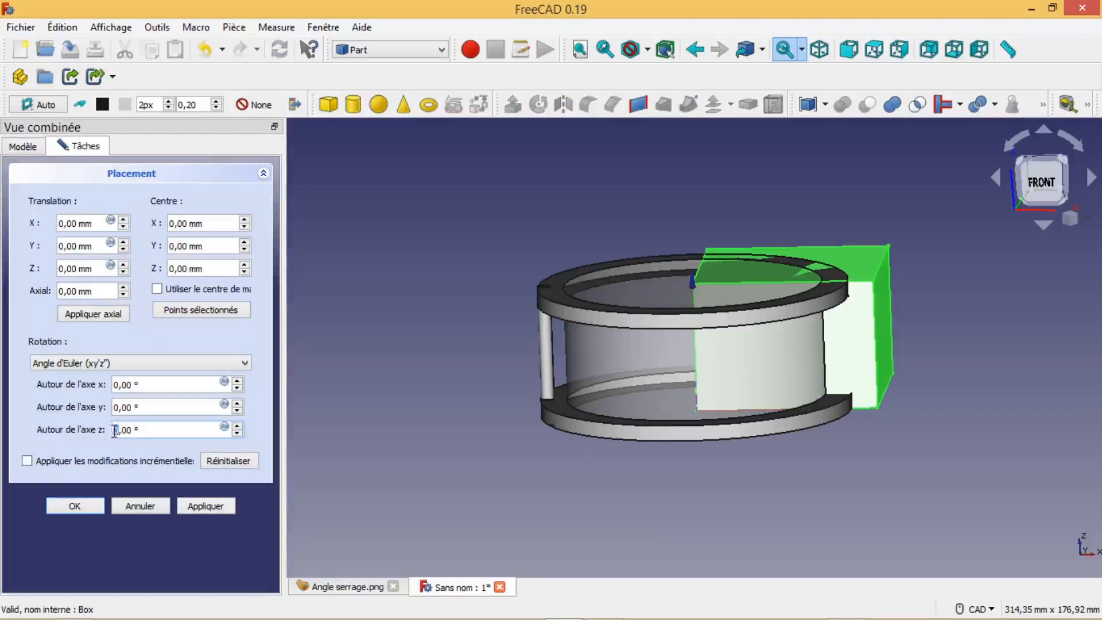
text(45)
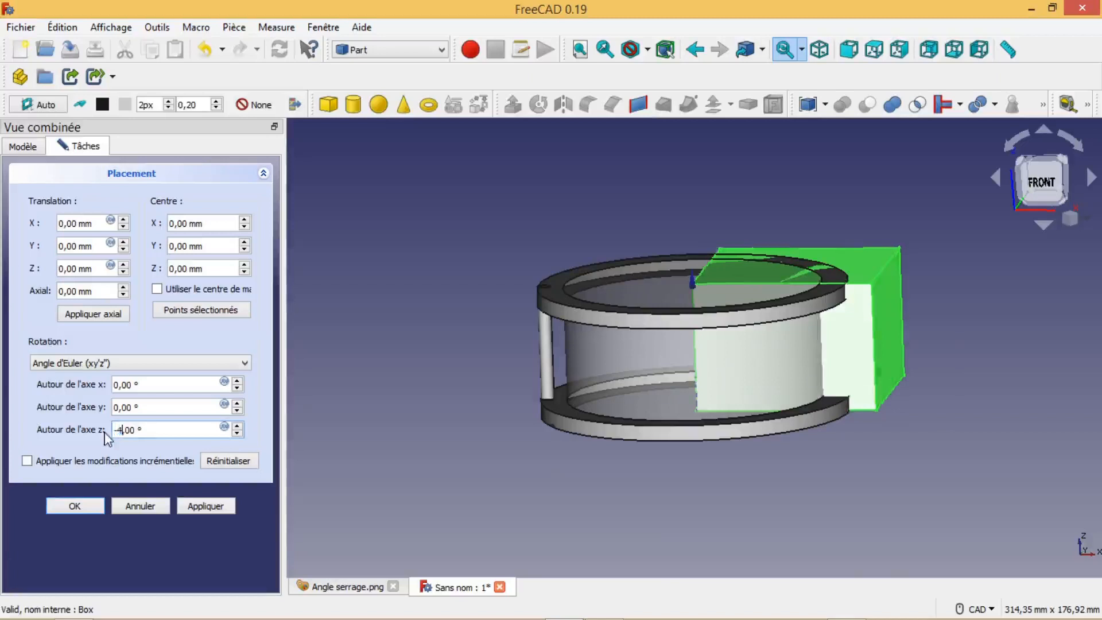
click(74, 505)
Subtract the rotated cube from the fused spool with a Boolean cut to form the right-angle notch.
mouse_move(570, 503)
middle_down()
mouse_move(586, 556)
mouse_move(706, 581)
mouse_move(557, 519)
mouse_move(655, 570)
mouse_move(574, 551)
mouse_move(557, 473)
mouse_move(537, 505)
mouse_move(525, 473)
mouse_move(522, 524)
mouse_move(526, 515)
mouse_move(579, 517)
mouse_move(561, 504)
middle_up()
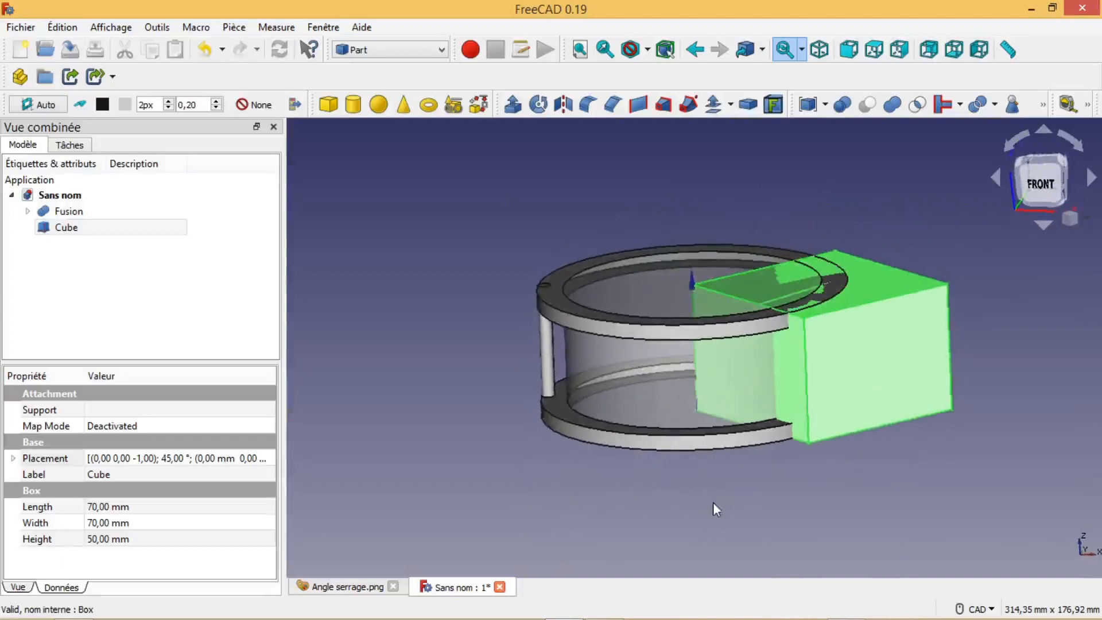
scroll(705, 507, up, 1)
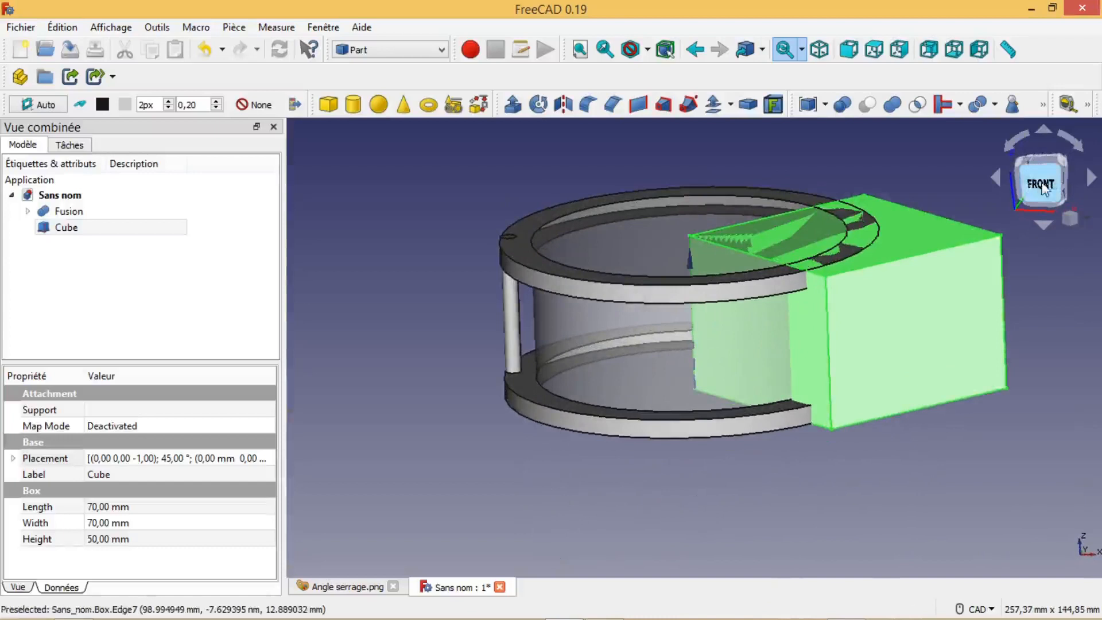
click(1042, 186)
scroll(861, 514, down, 2)
middle_drag(854, 499, 906, 524)
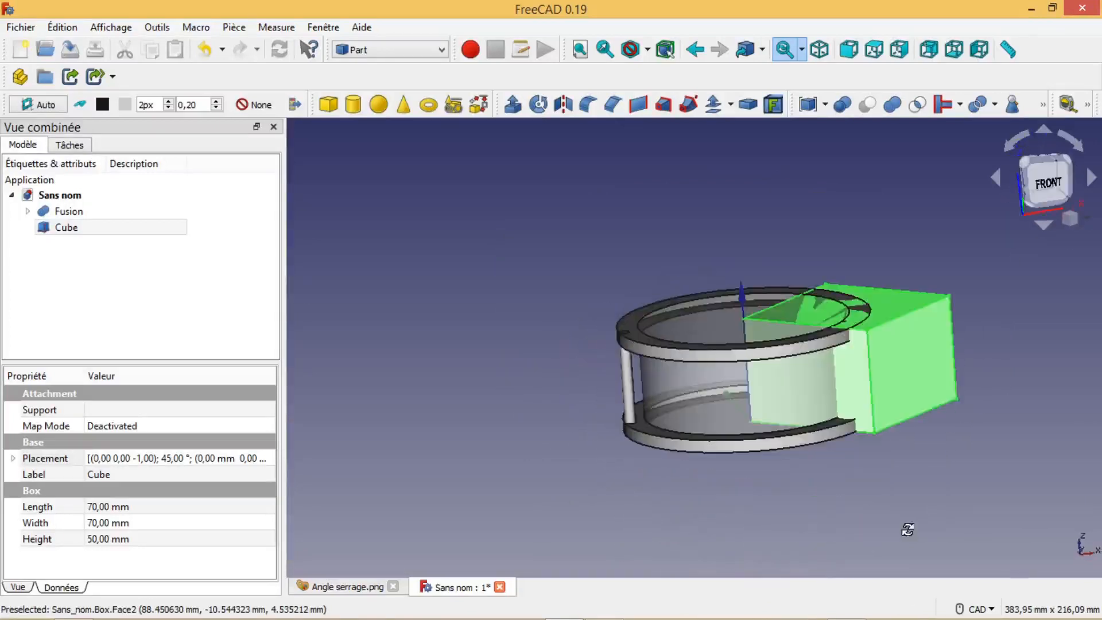
middle_drag(731, 499, 735, 575)
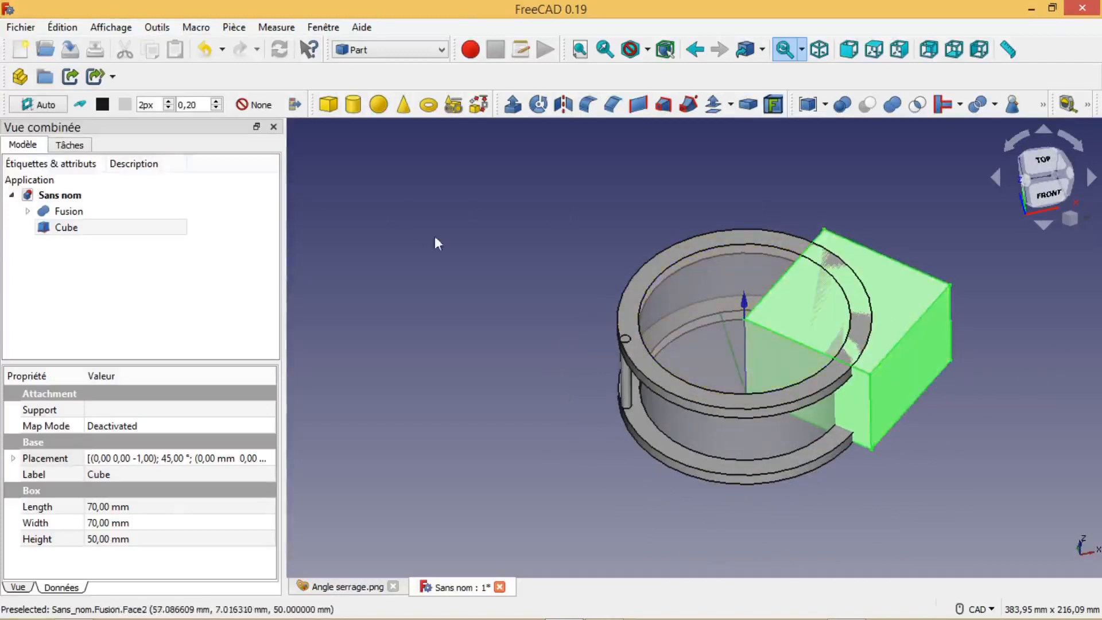
click(88, 213)
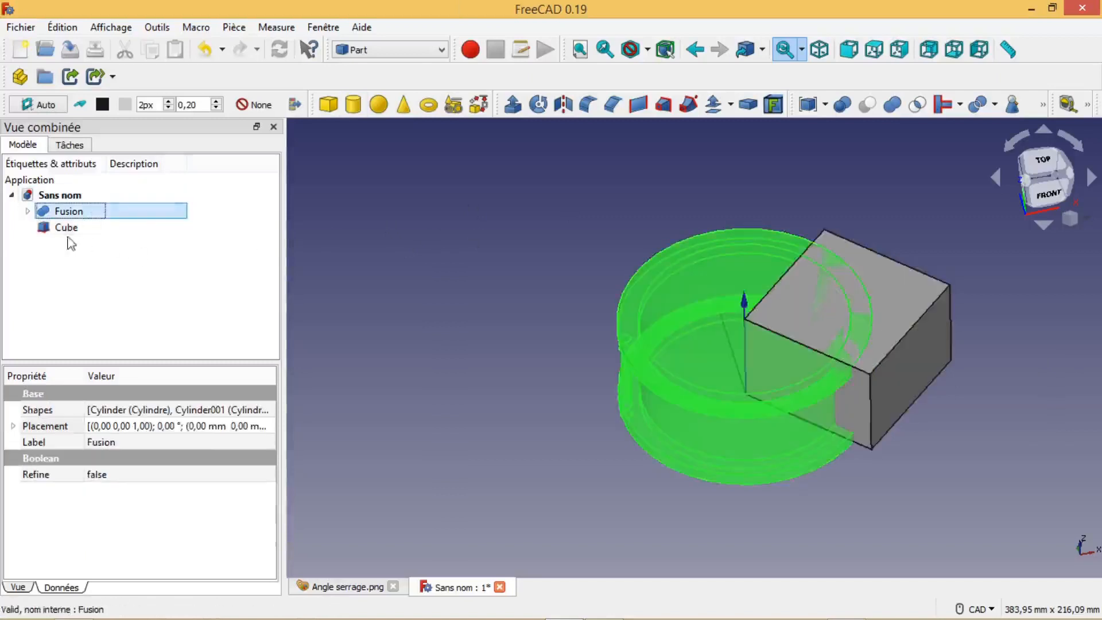
ctrl+click(68, 229)
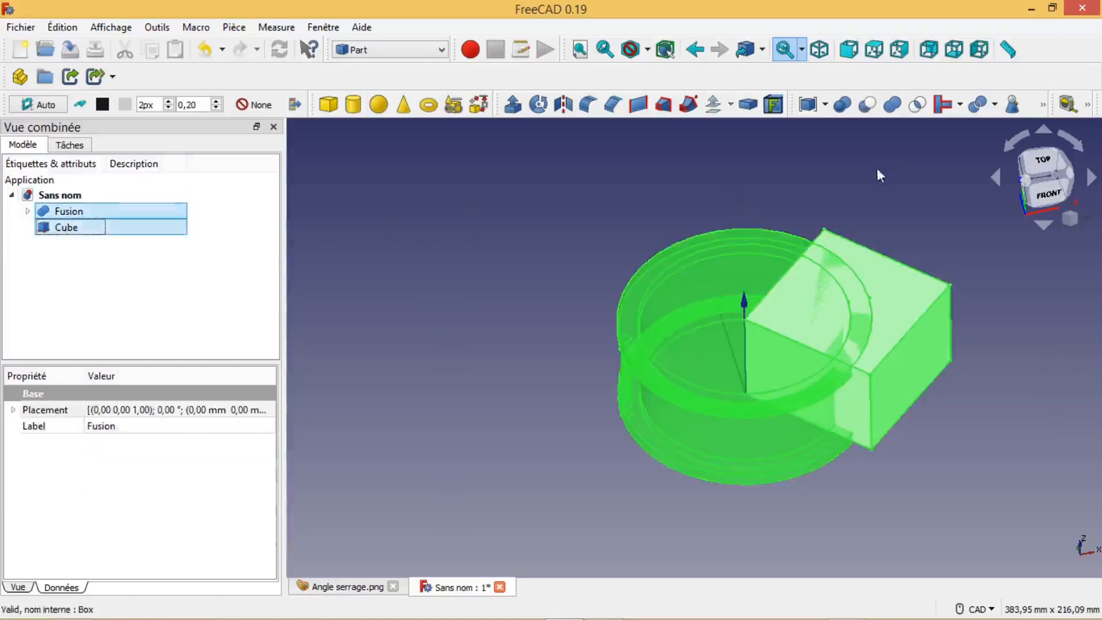
click(868, 104)
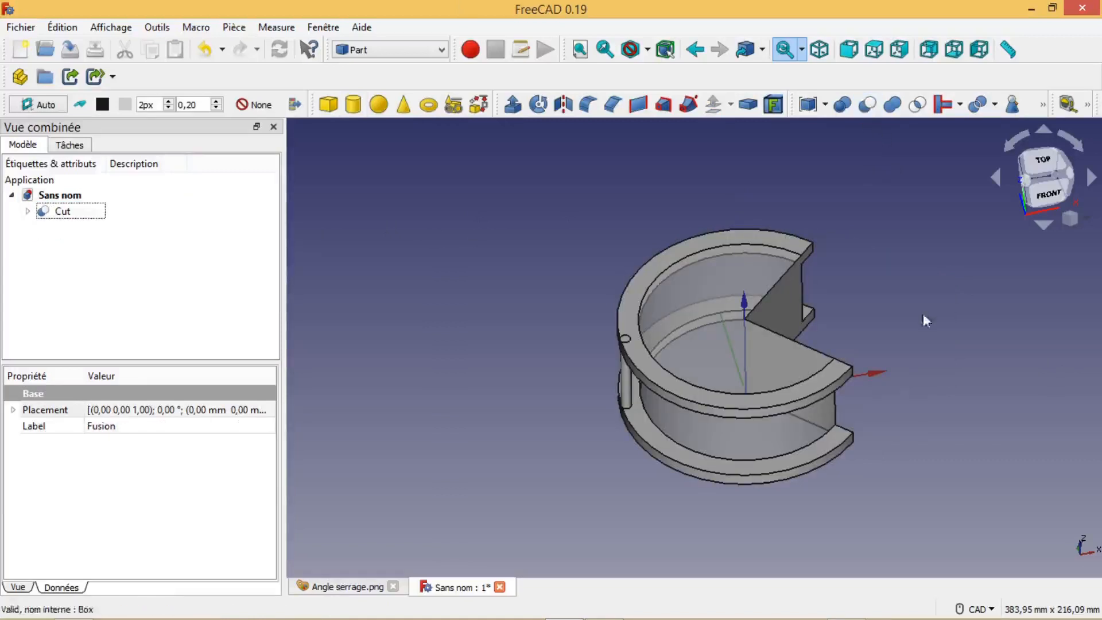
Examine the cut clamping piece from the front, above and the notched side, checking the flanges, pin and notch.
middle_drag(792, 523, 704, 481)
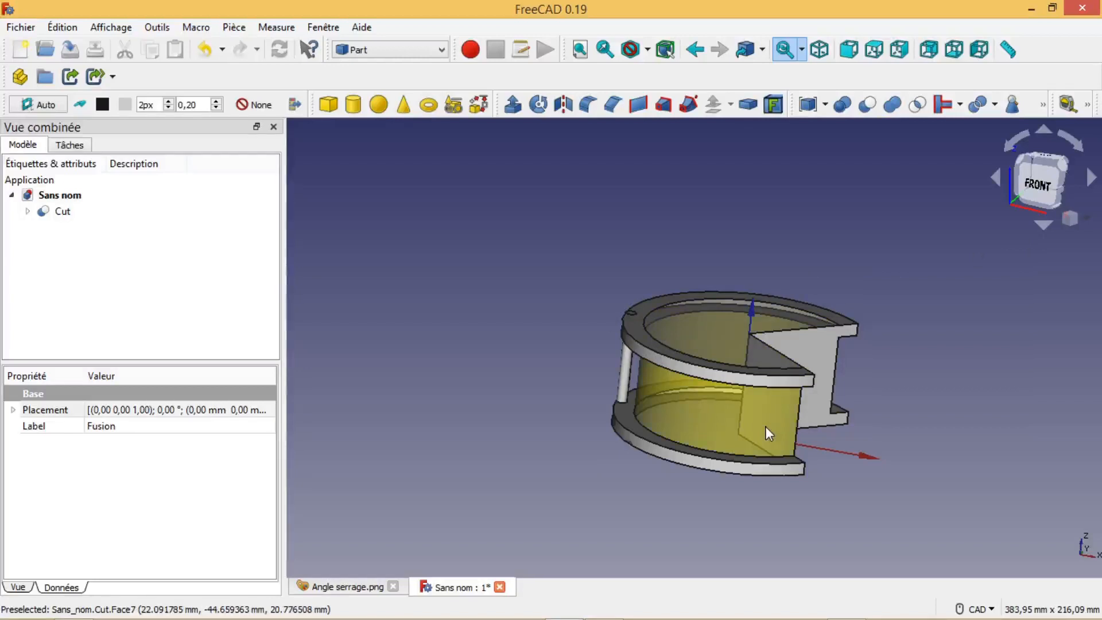
click(1037, 189)
mouse_move(937, 386)
middle_down()
mouse_move(911, 411)
mouse_move(773, 448)
mouse_move(767, 398)
mouse_move(922, 374)
middle_up()
key(1)
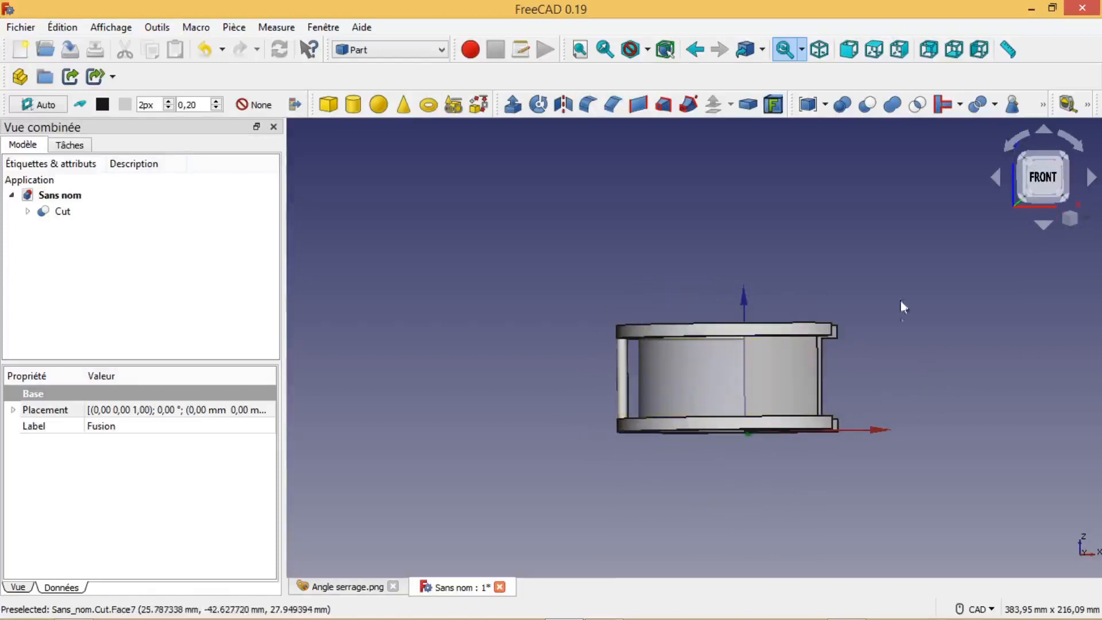
middle_drag(765, 258, 773, 363)
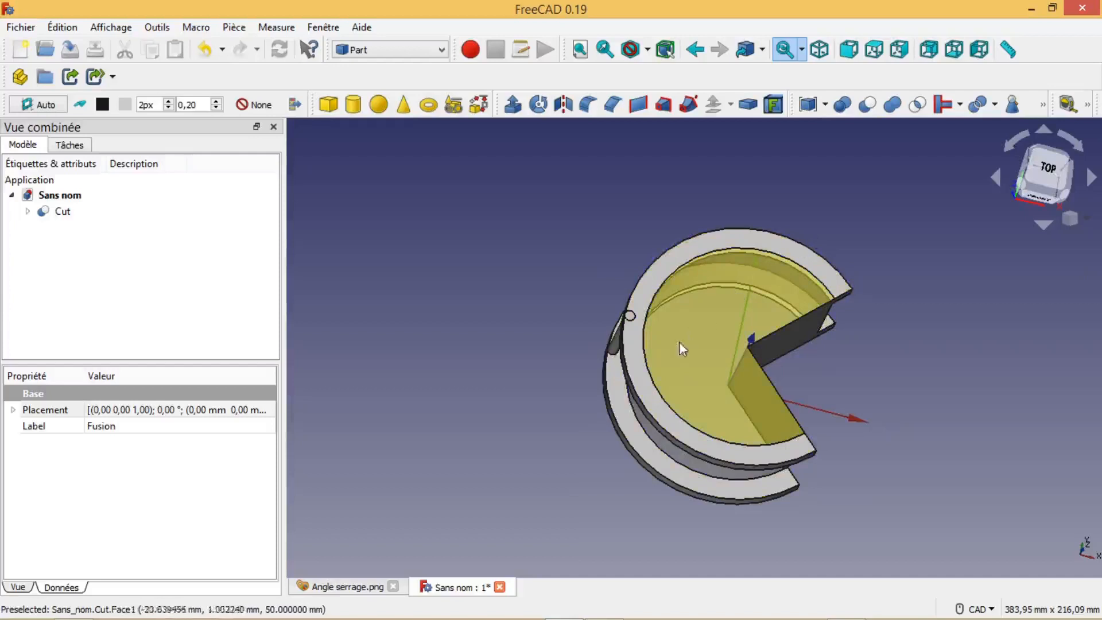
scroll(918, 441, down, 1)
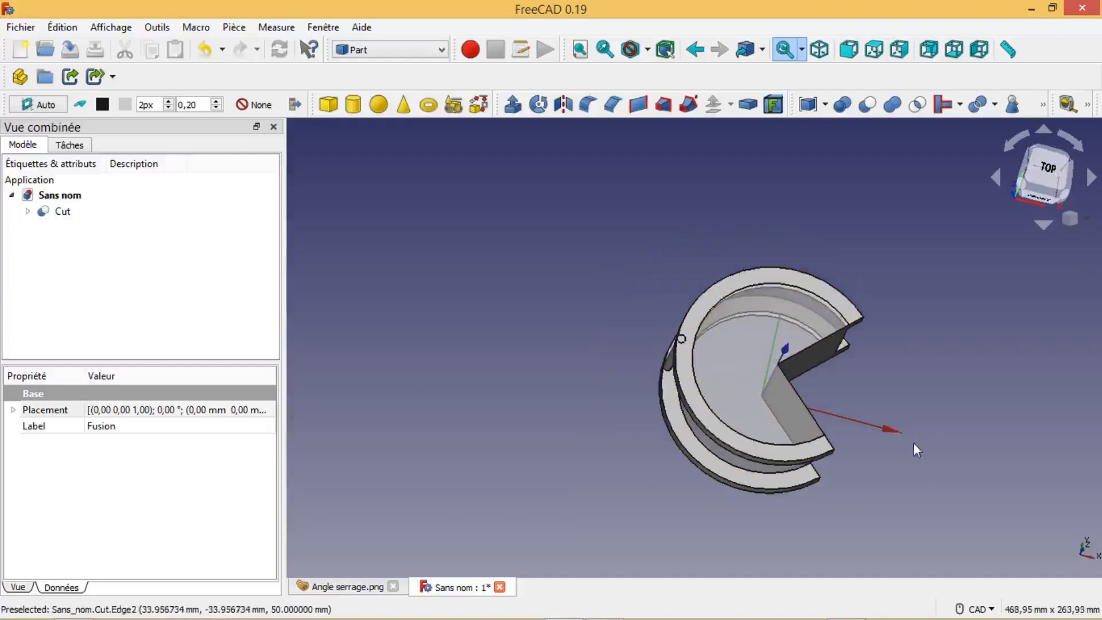
middle_drag(893, 443, 830, 421)
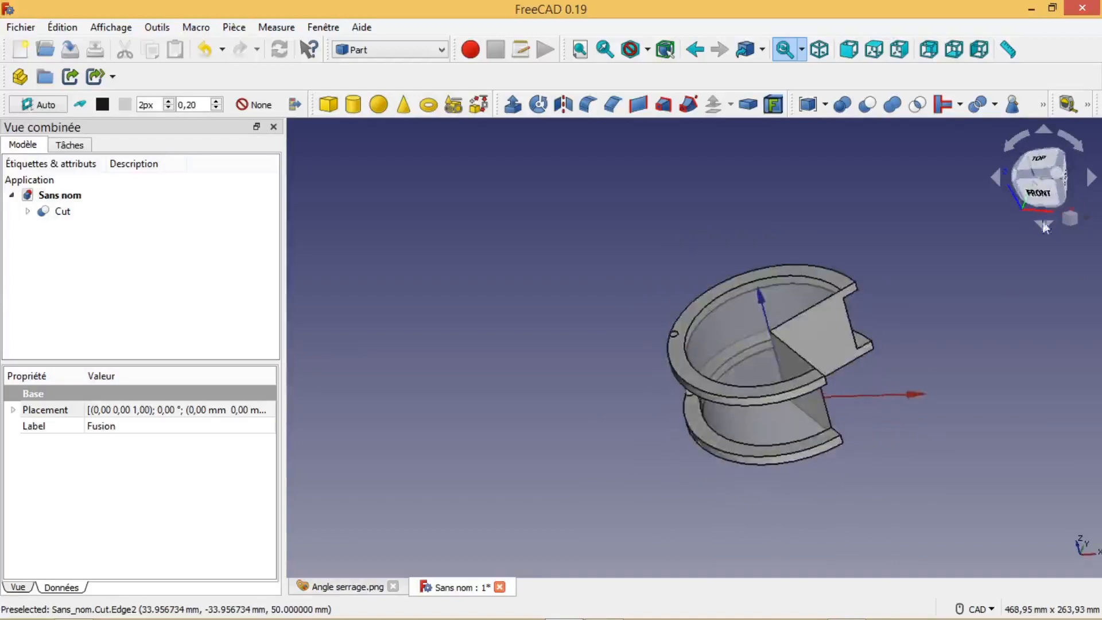
click(1046, 188)
middle_drag(880, 377, 718, 373)
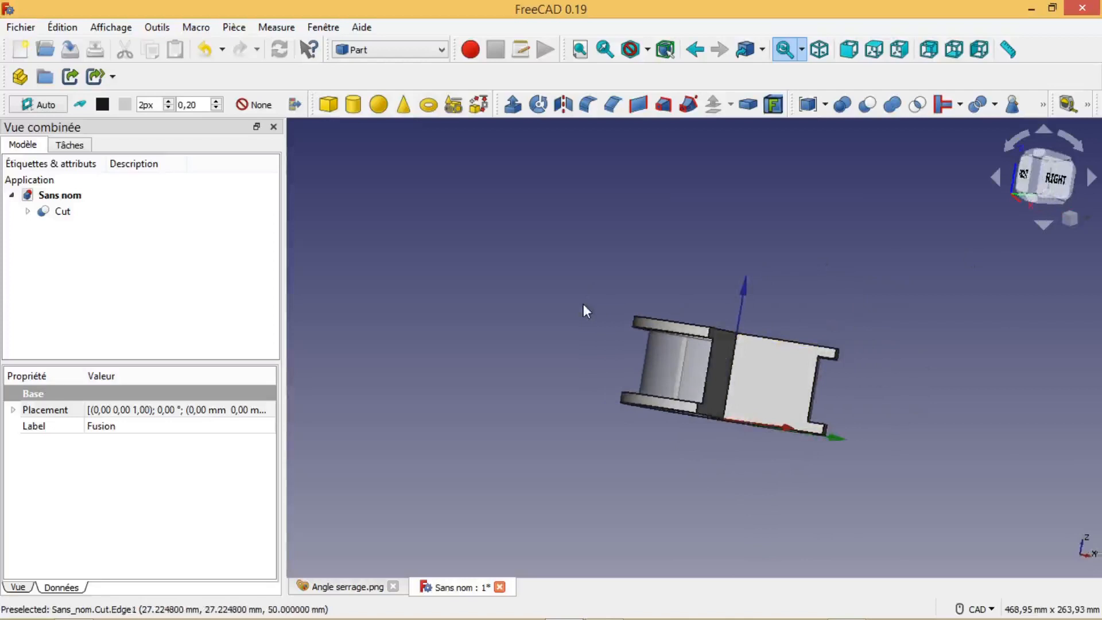